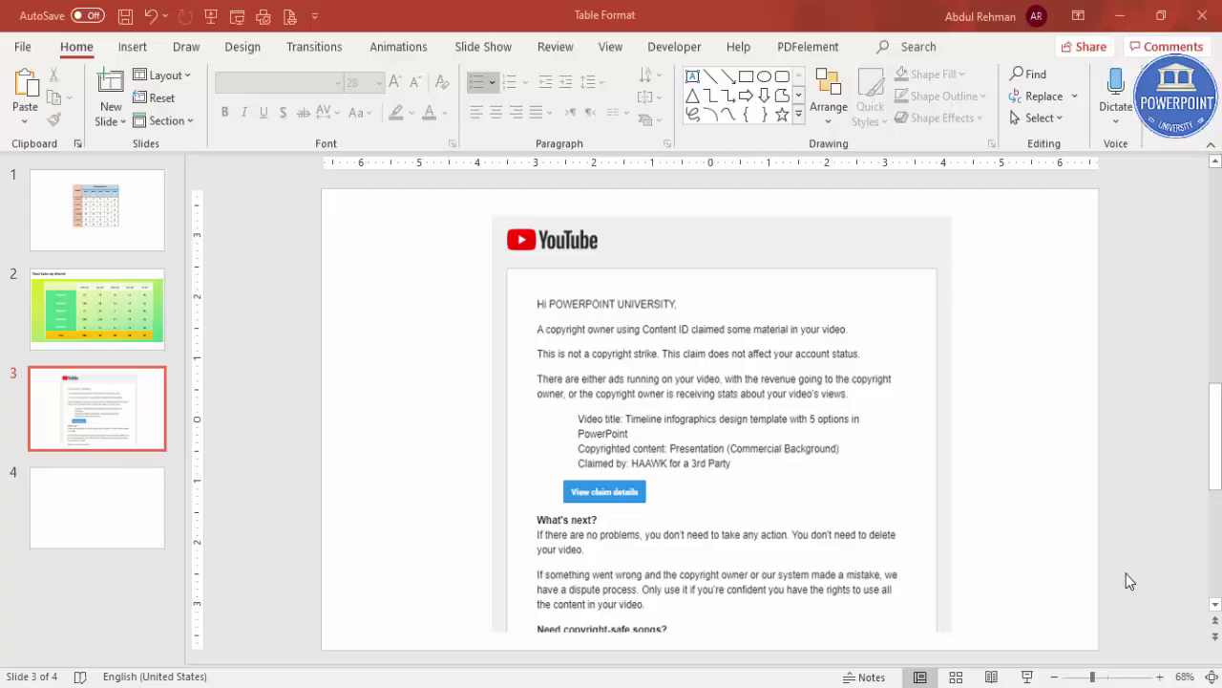
# - Draw a full-width rectangle about 13.33" wide and 5.69" high across the middle of the blank slide 4 and remove its outline
pyautogui.scroll(-1, 506, 505)
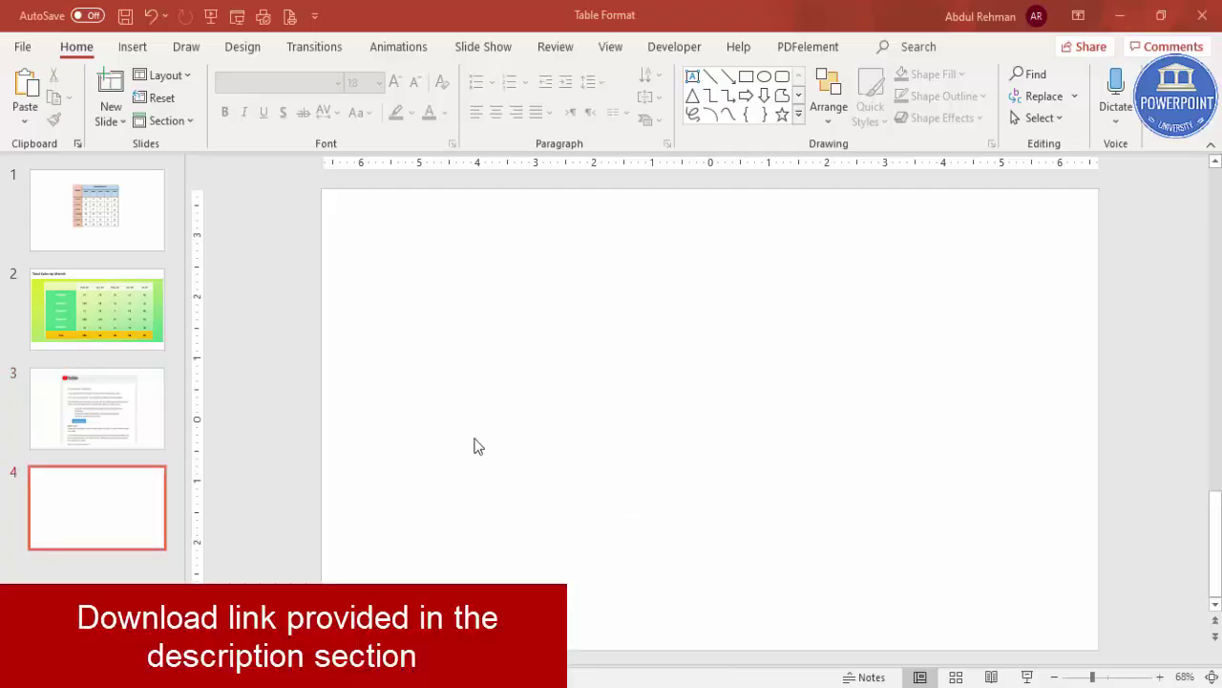
pyautogui.click(133, 48)
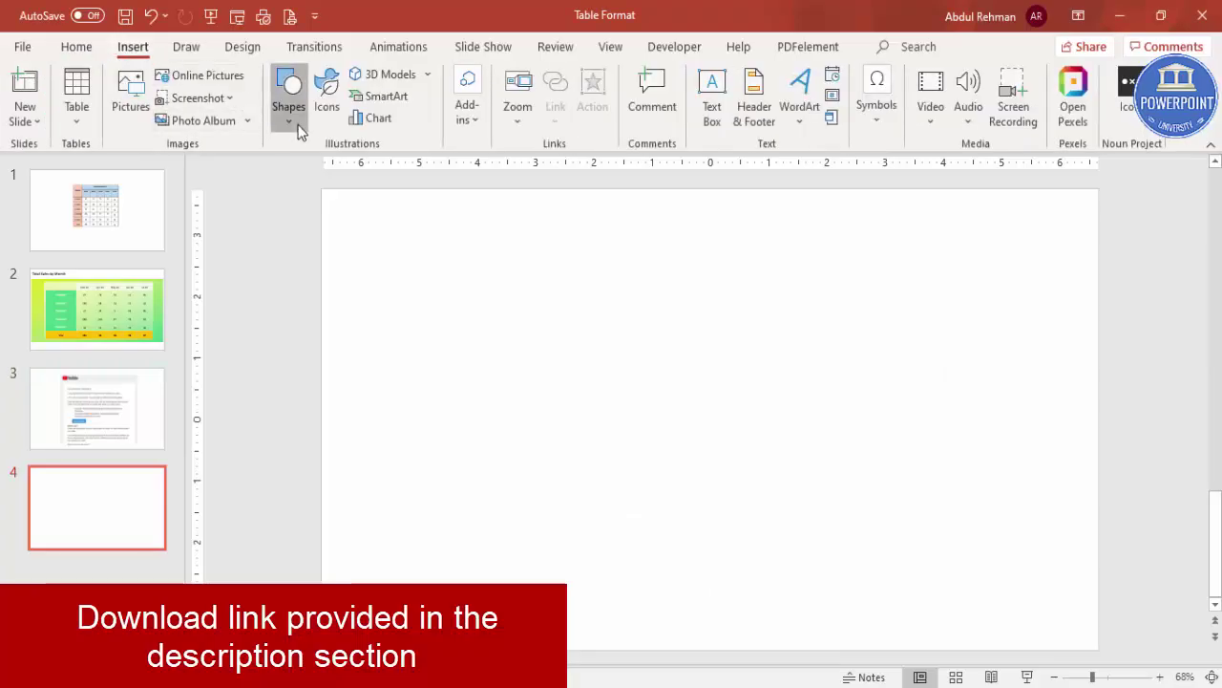
pyautogui.click(289, 91)
pyautogui.click(281, 300)
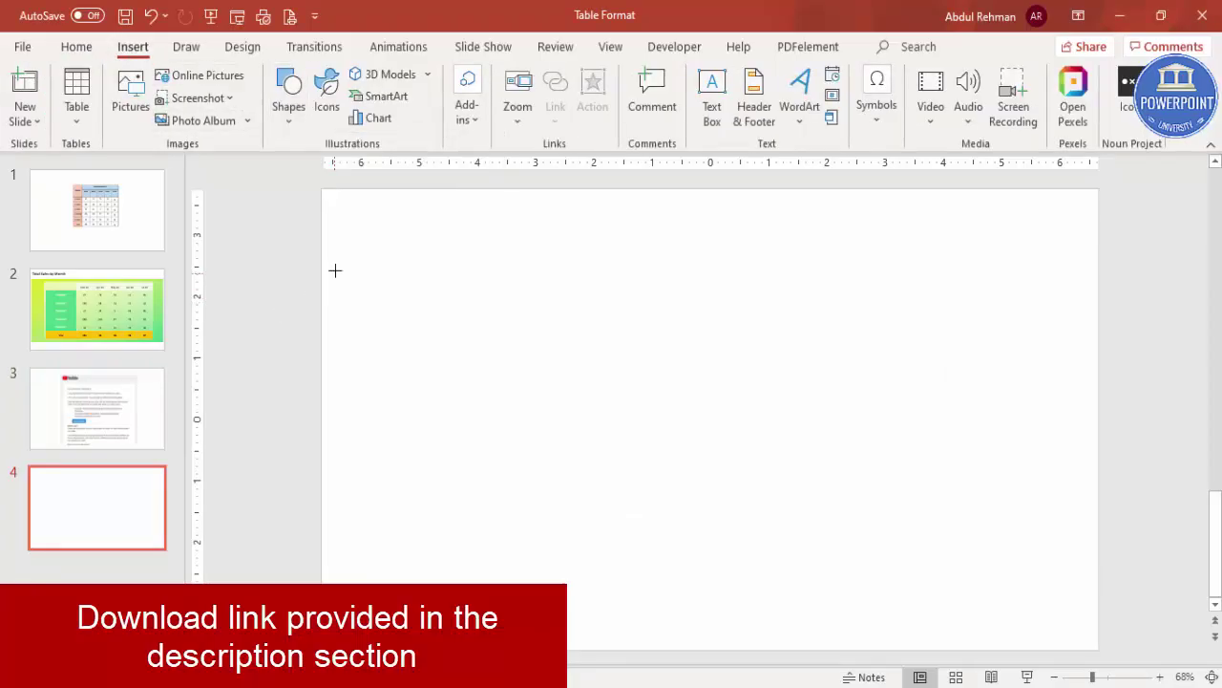
pyautogui.moveTo(322, 252)
pyautogui.mouseDown()
pyautogui.moveTo(862, 488)
pyautogui.moveTo(1064, 560)
pyautogui.moveTo(1099, 601)
pyautogui.mouseUp()
pyautogui.click(445, 95)
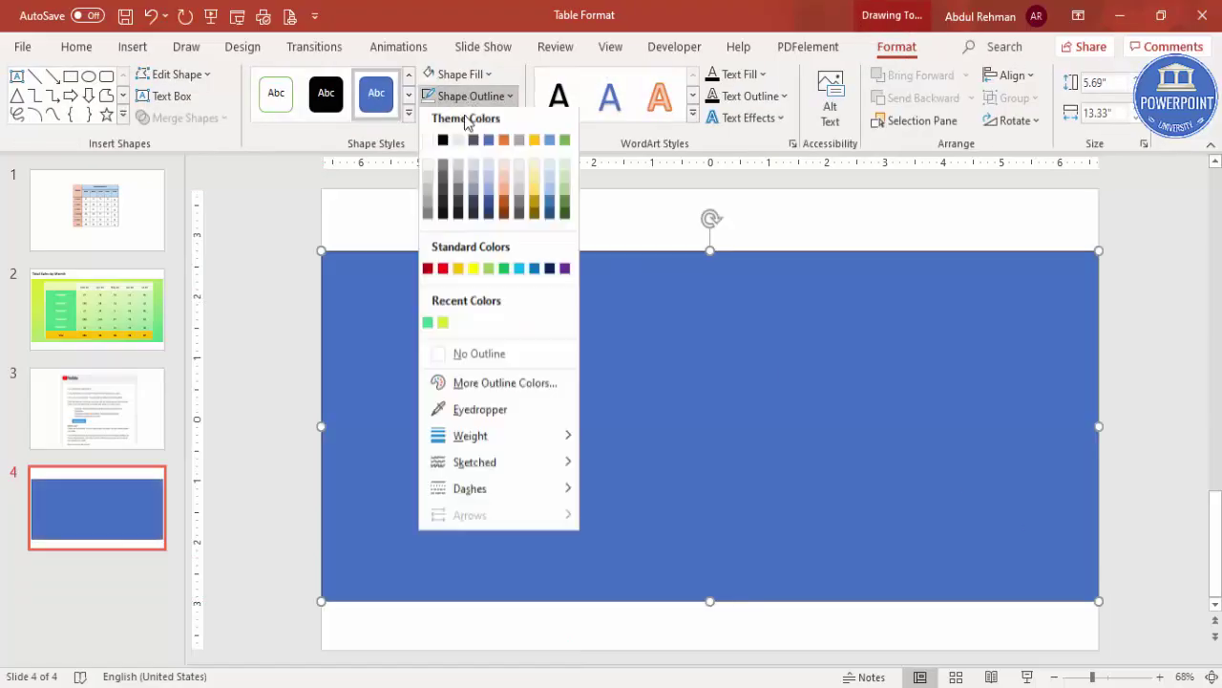
pyautogui.click(494, 357)
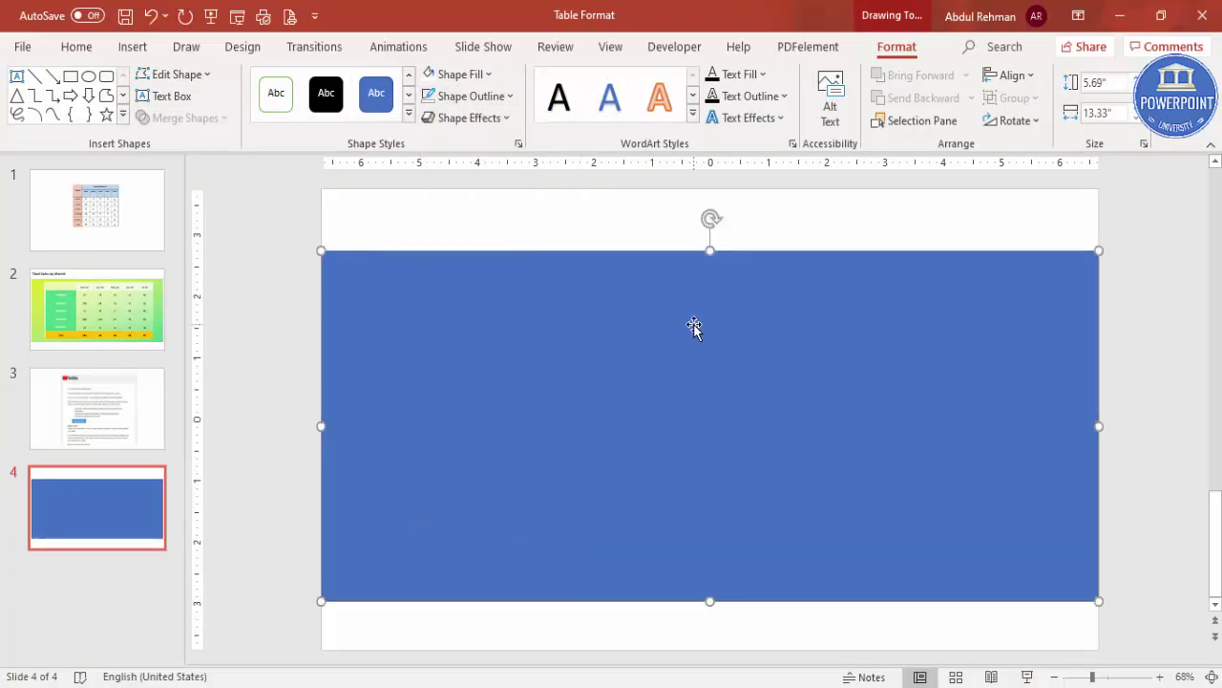
# - Give the rectangle a gradient fill and delete the two middle gradient stops so only the end stops remain
pyautogui.rightClick(694, 326)
pyautogui.click(792, 641)
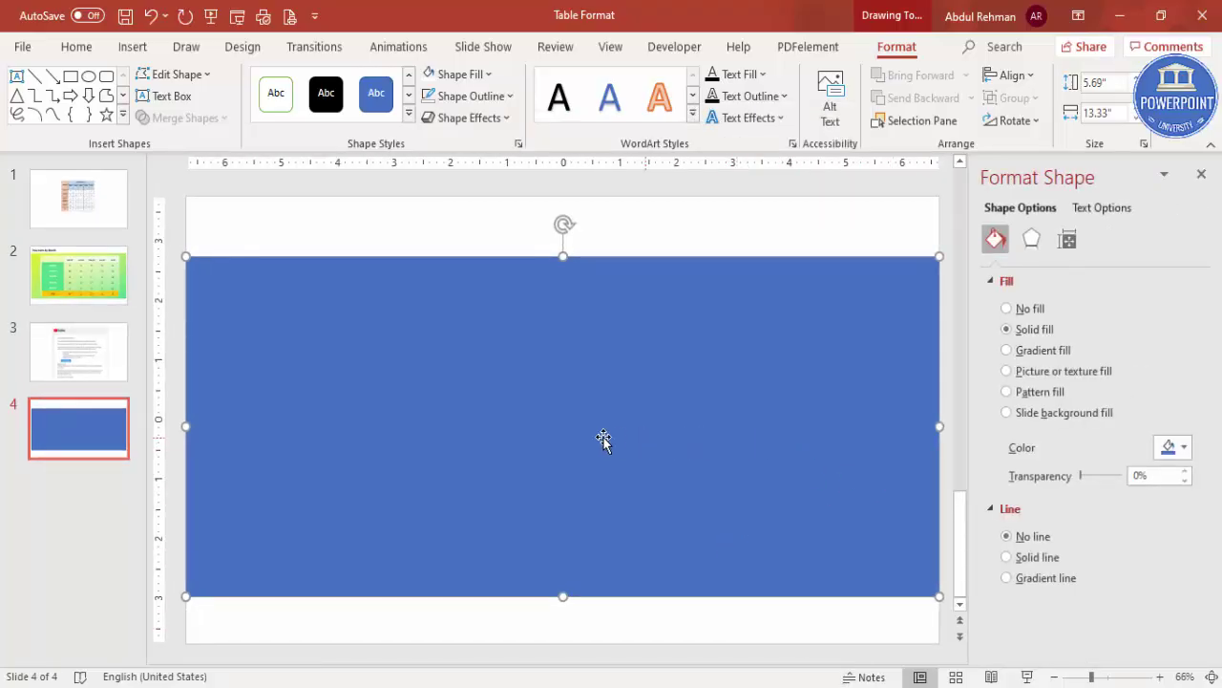
pyautogui.click(1010, 351)
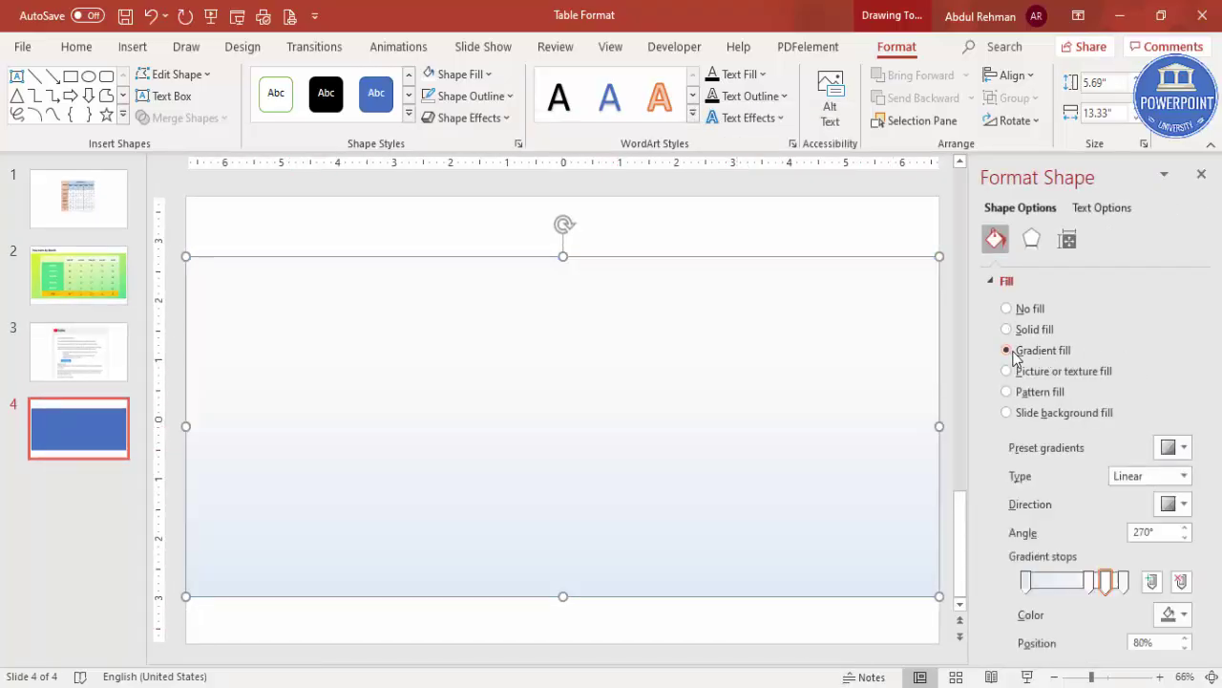
pyautogui.click(1091, 582)
pyautogui.click(1180, 582)
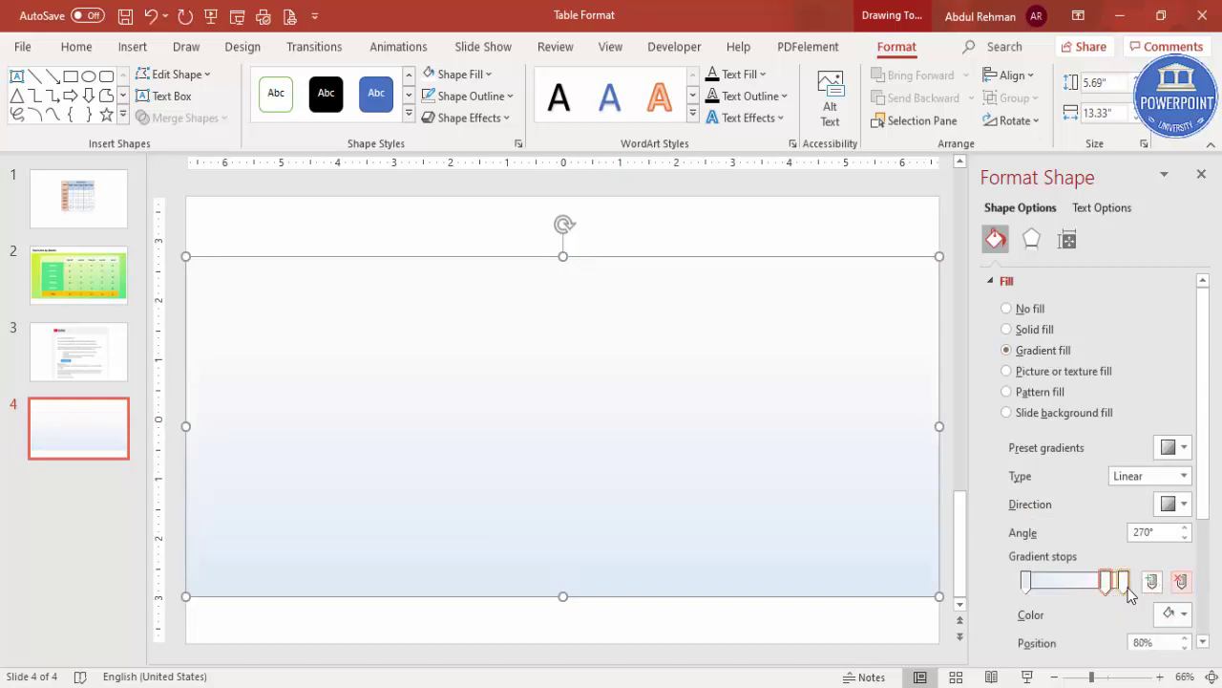
pyautogui.click(1180, 581)
# - Set the first gradient stop to a custom yellow-green colour, RGB 208, 239, 53
pyautogui.click(1026, 584)
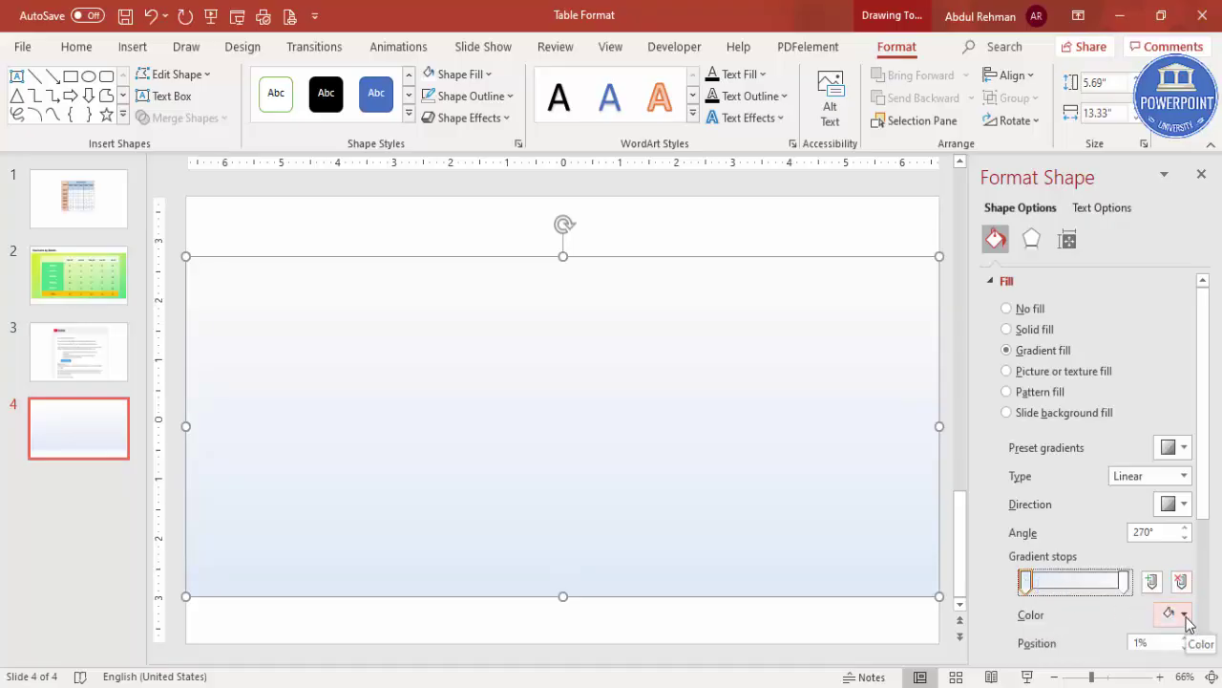
pyautogui.click(1186, 616)
pyautogui.click(1138, 573)
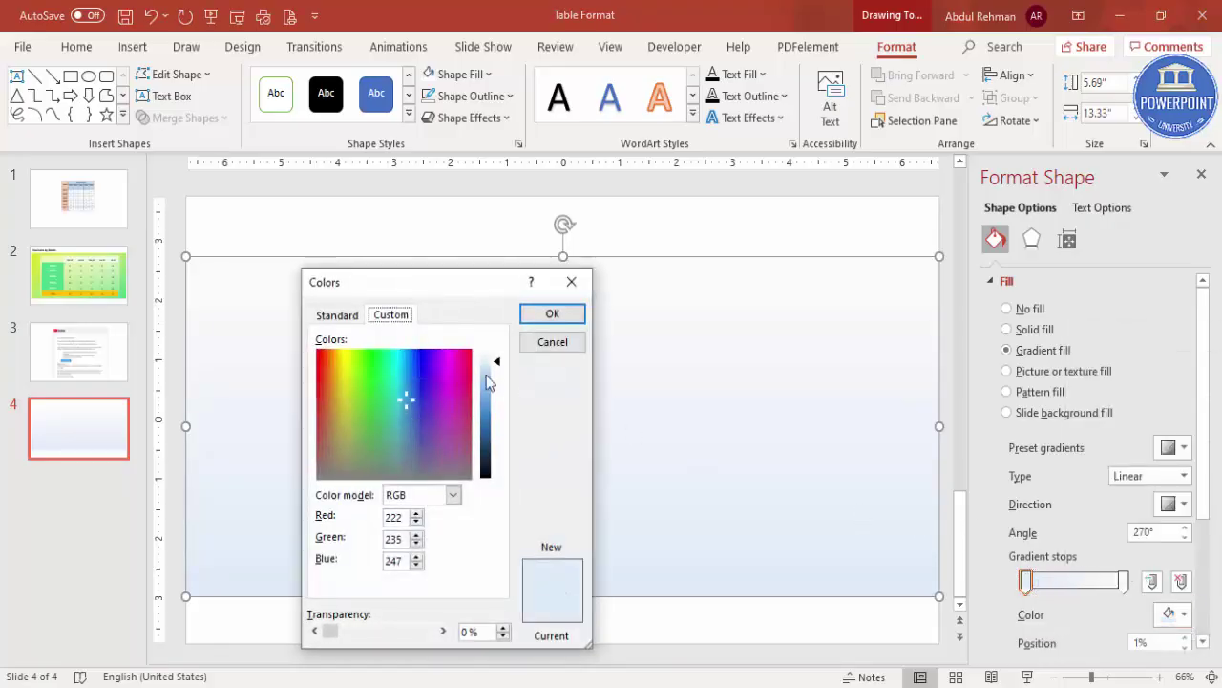
pyautogui.click(342, 317)
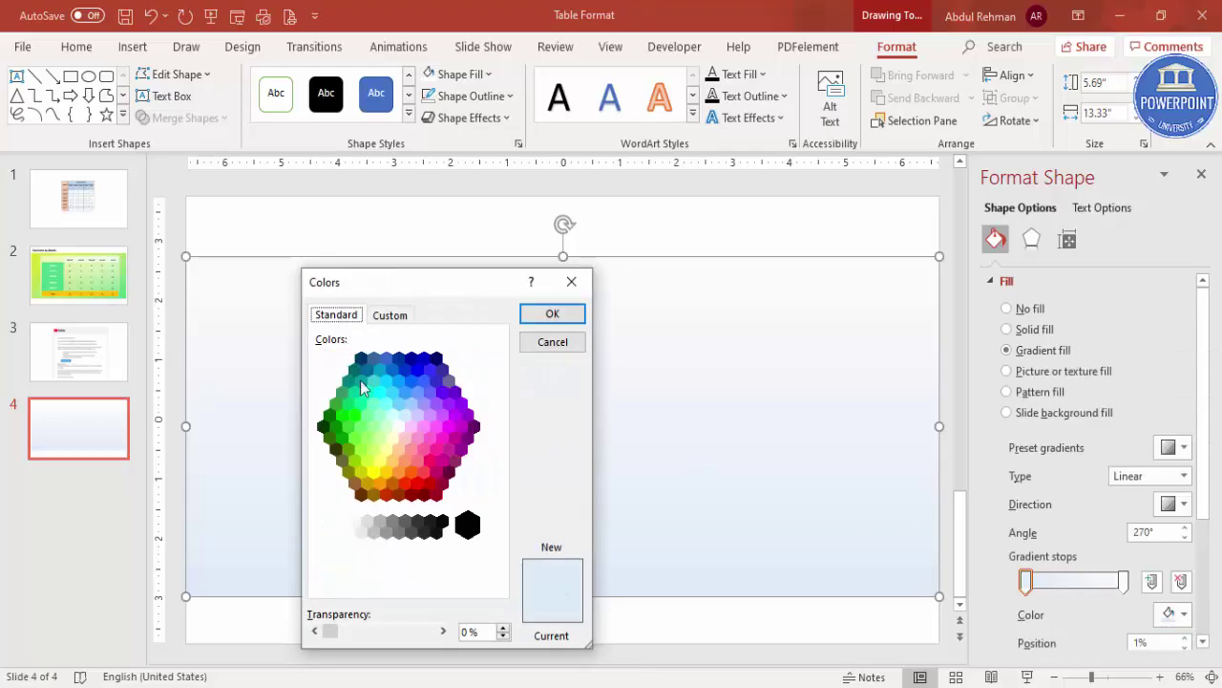
pyautogui.click(391, 316)
pyautogui.click(345, 367)
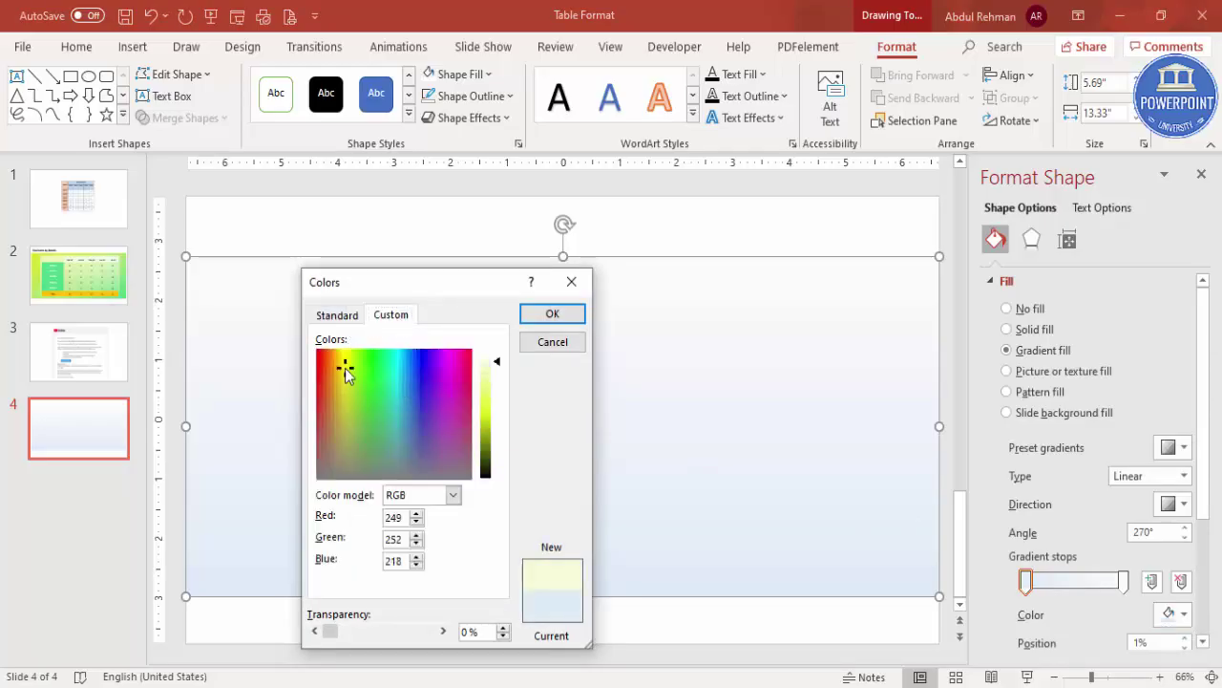
pyautogui.click(485, 386)
pyautogui.moveTo(349, 390); pyautogui.dragTo(347, 367)
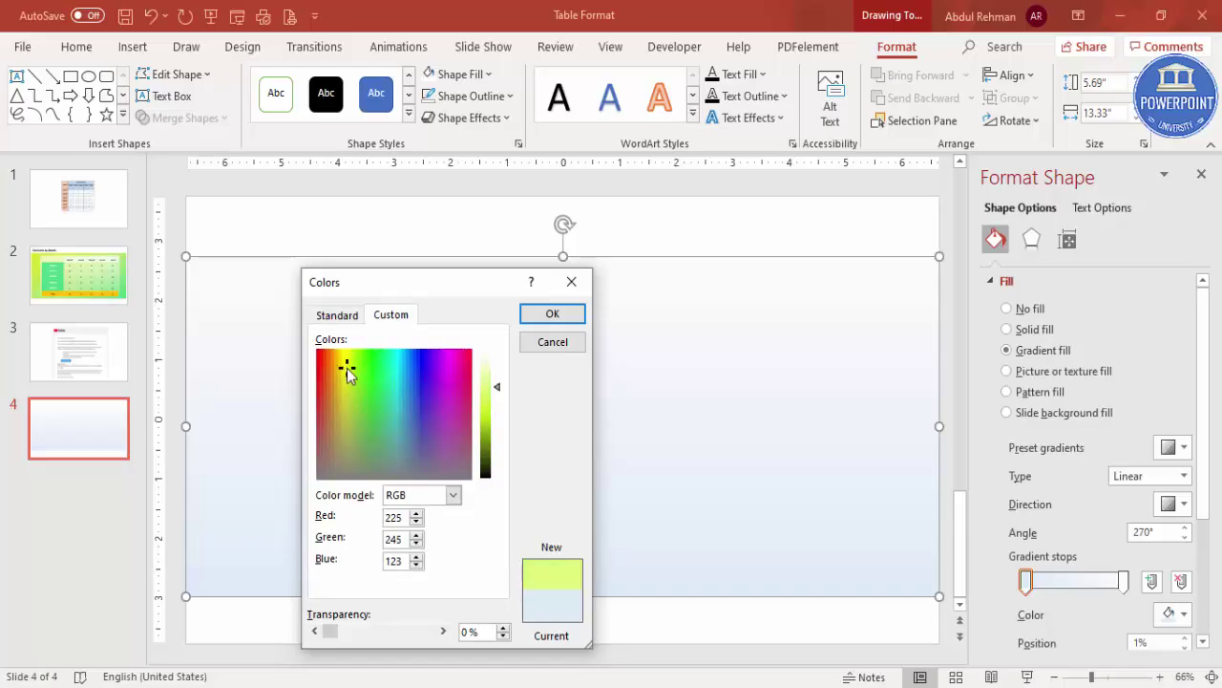
pyautogui.click(495, 411)
pyautogui.moveTo(495, 416); pyautogui.dragTo(496, 406)
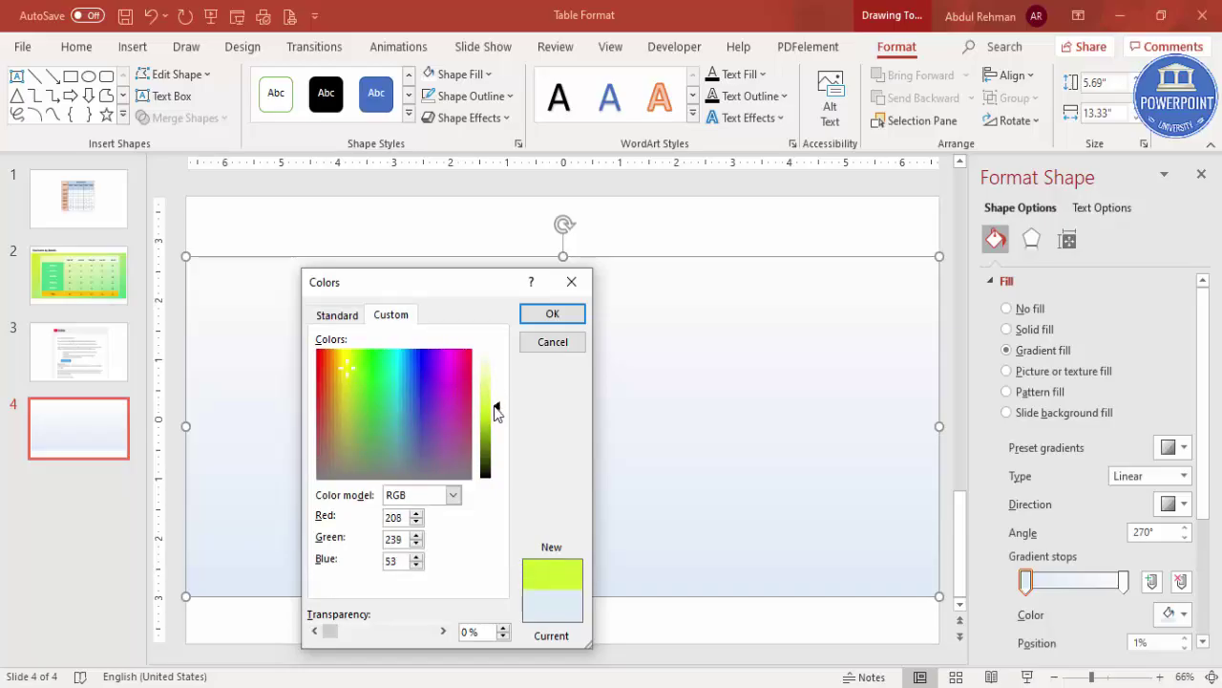
pyautogui.click(551, 315)
# - Set the last gradient stop to a custom bright green colour
pyautogui.click(1124, 582)
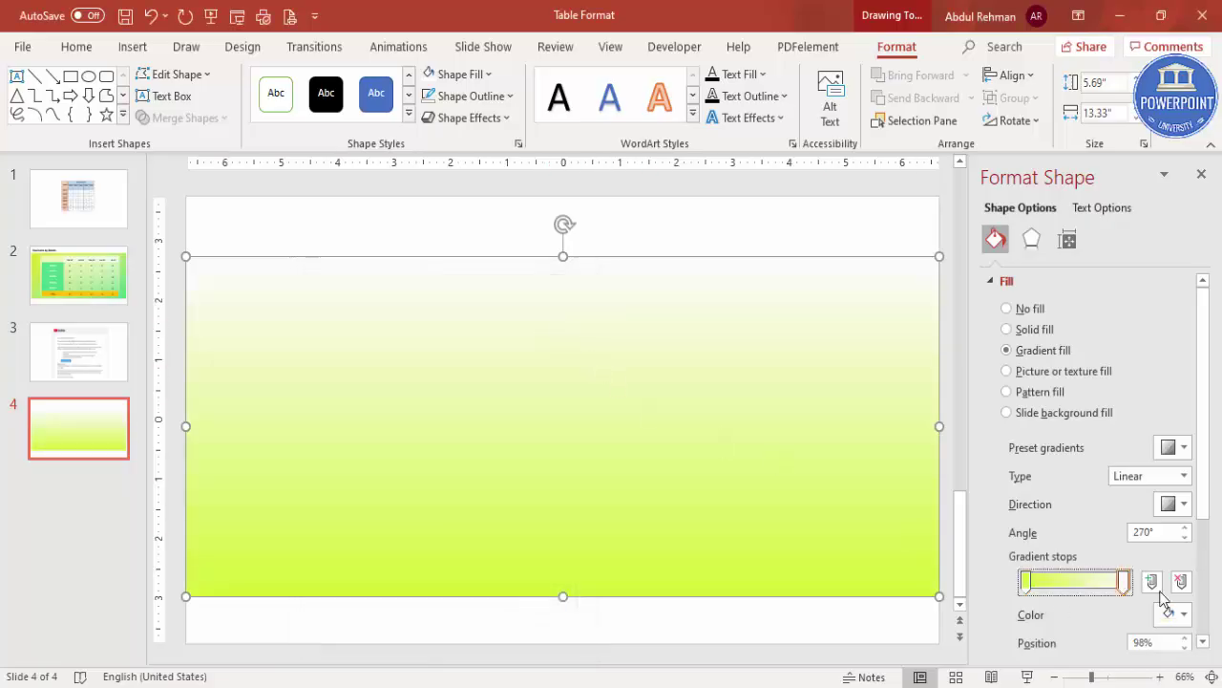
pyautogui.click(1173, 613)
pyautogui.click(1112, 567)
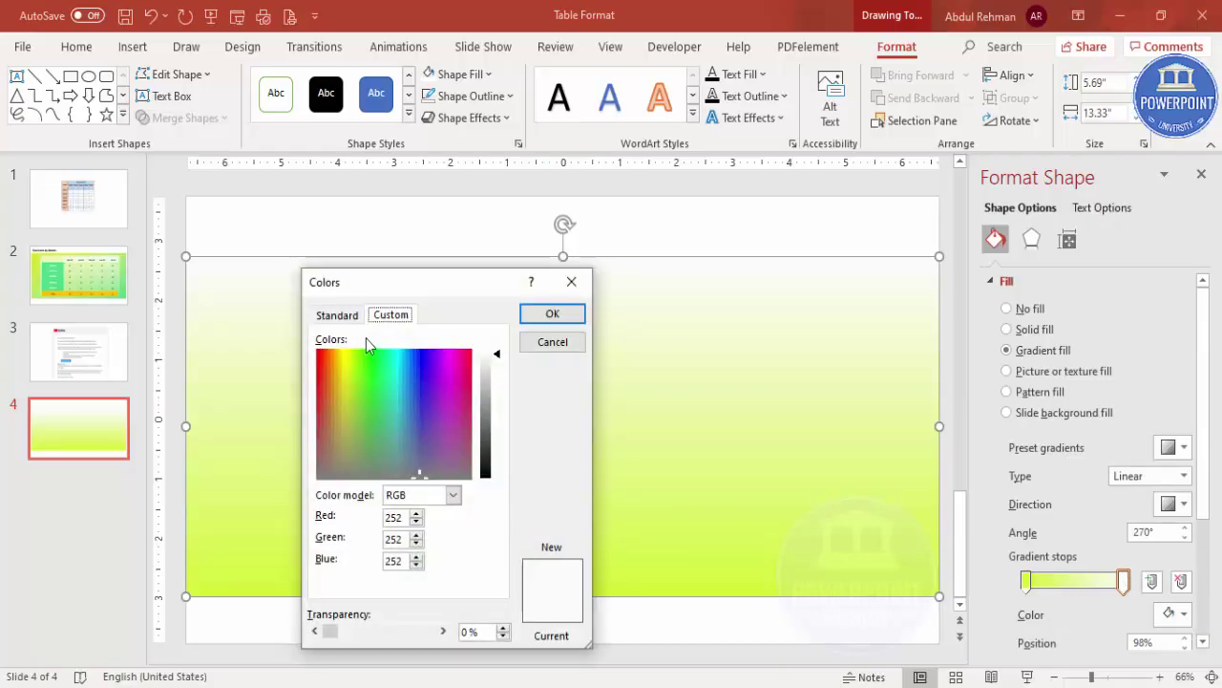
pyautogui.click(356, 376)
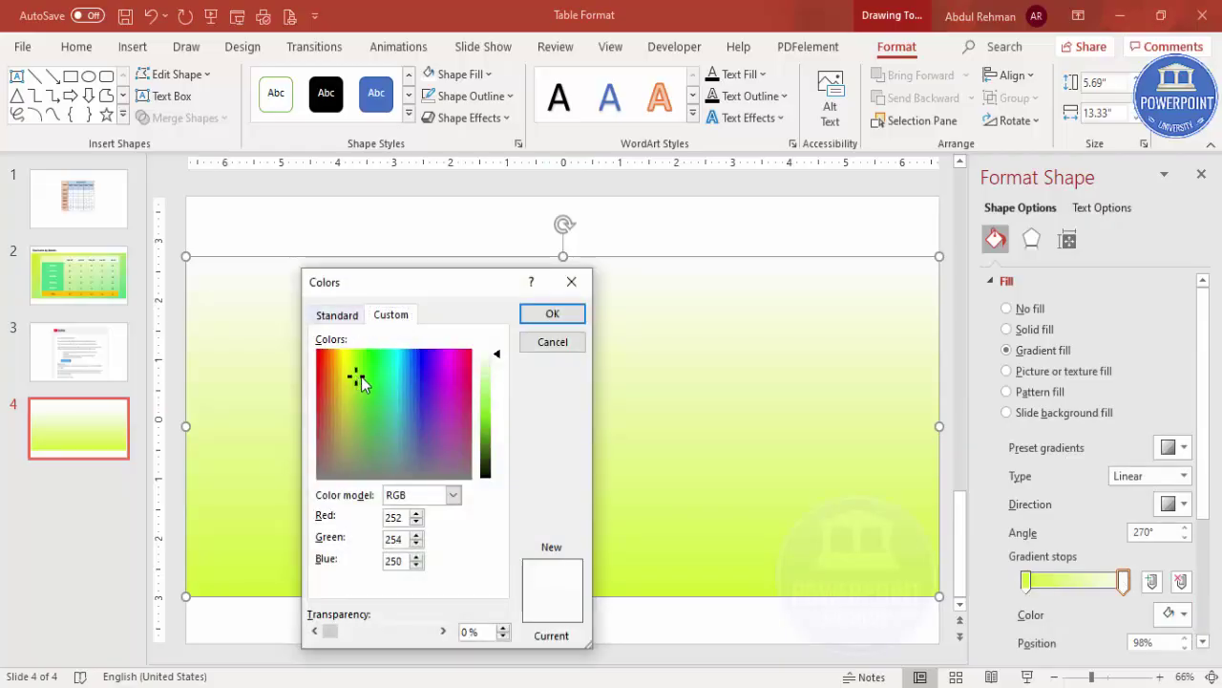
pyautogui.moveTo(499, 351); pyautogui.dragTo(497, 418)
pyautogui.click(552, 313)
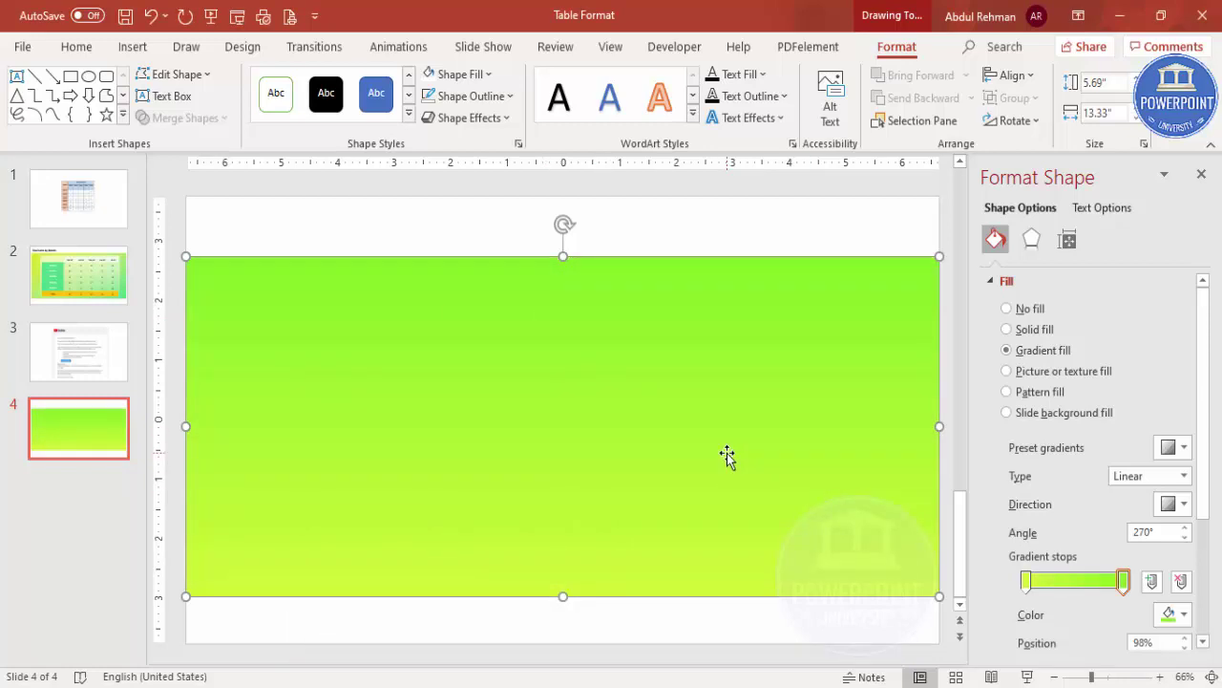
# - Change the rectangle's linear gradient to a diagonal direction at 45° and deselect the shape
pyautogui.click(1184, 503)
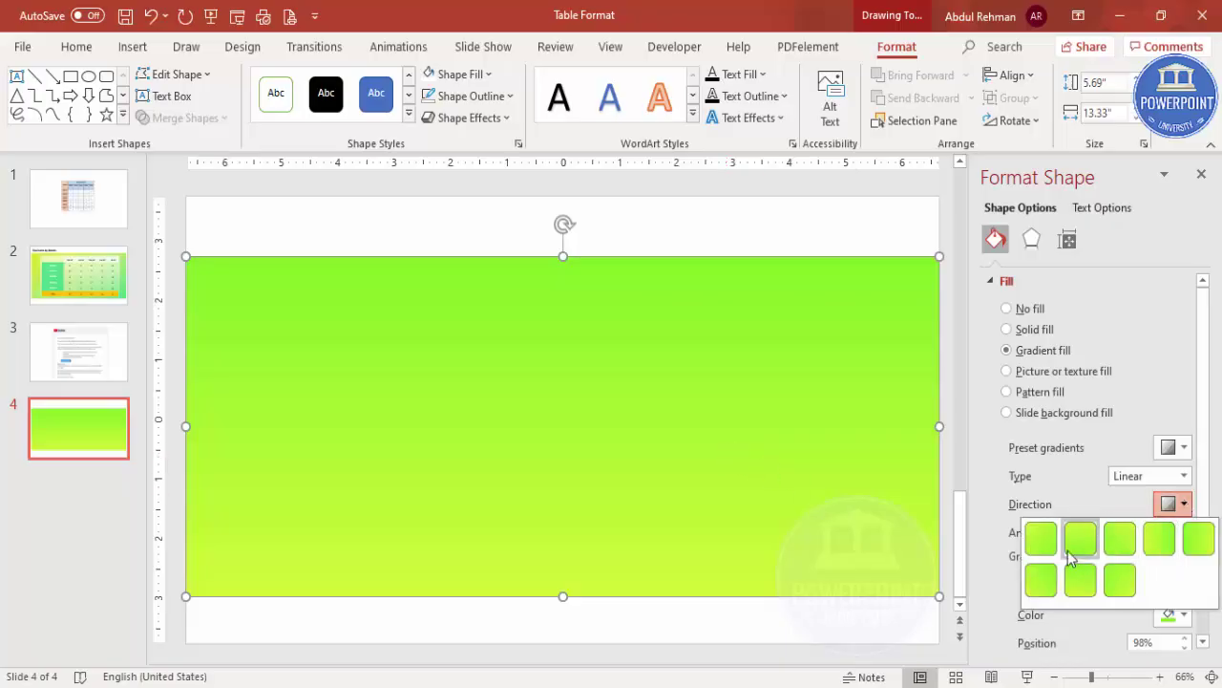
pyautogui.click(1074, 579)
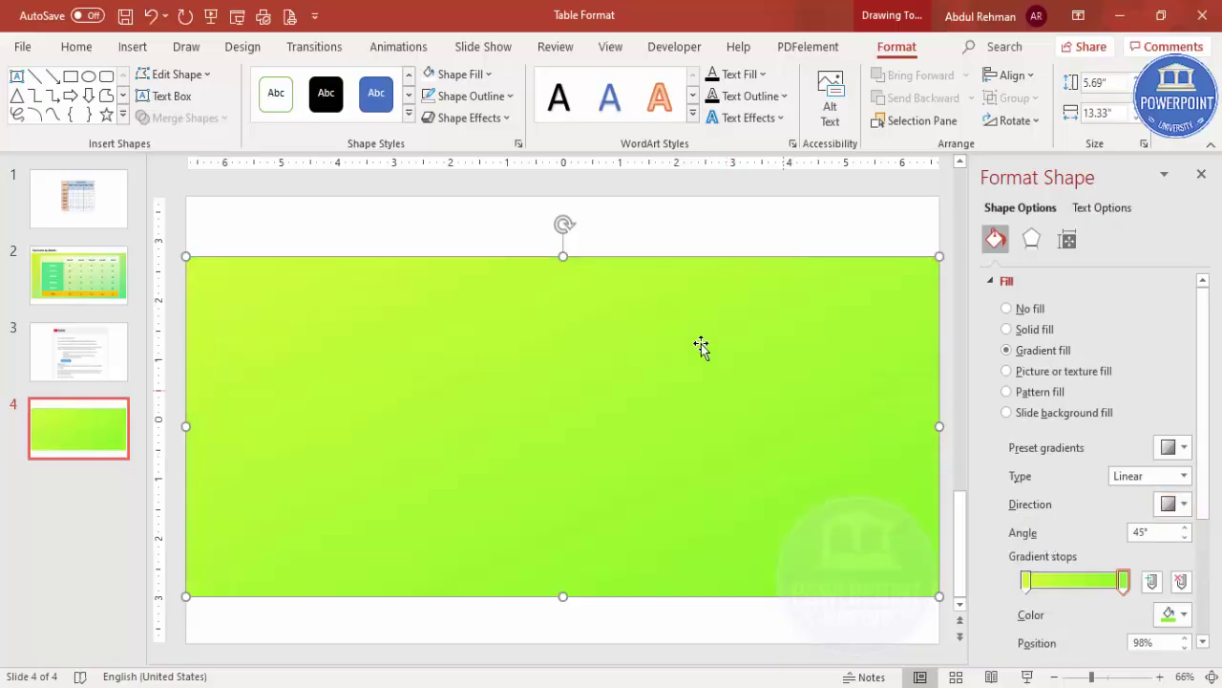
pyautogui.click(766, 243)
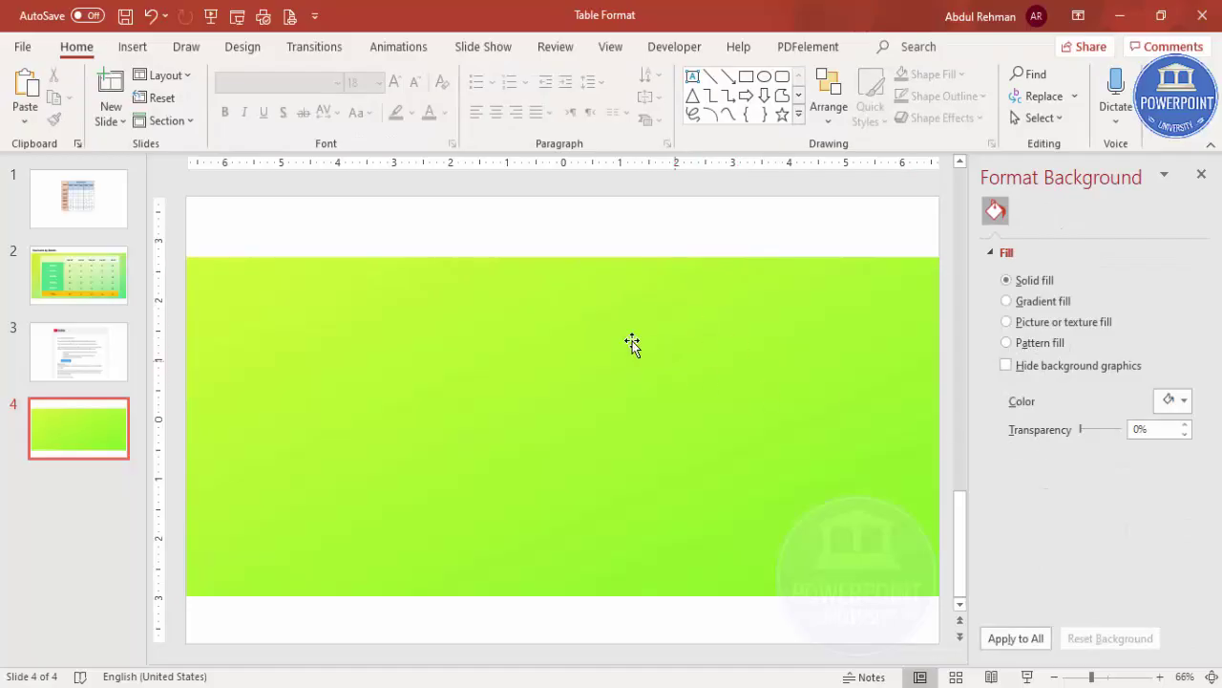
# - Move the first slide, which holds the sales table, to position 3, directly before the green rectangle slide
pyautogui.click(107, 210)
pyautogui.moveTo(107, 210); pyautogui.dragTo(102, 368)
pyautogui.moveTo(492, 322); pyautogui.dragTo(672, 507)
pyautogui.click(777, 465)
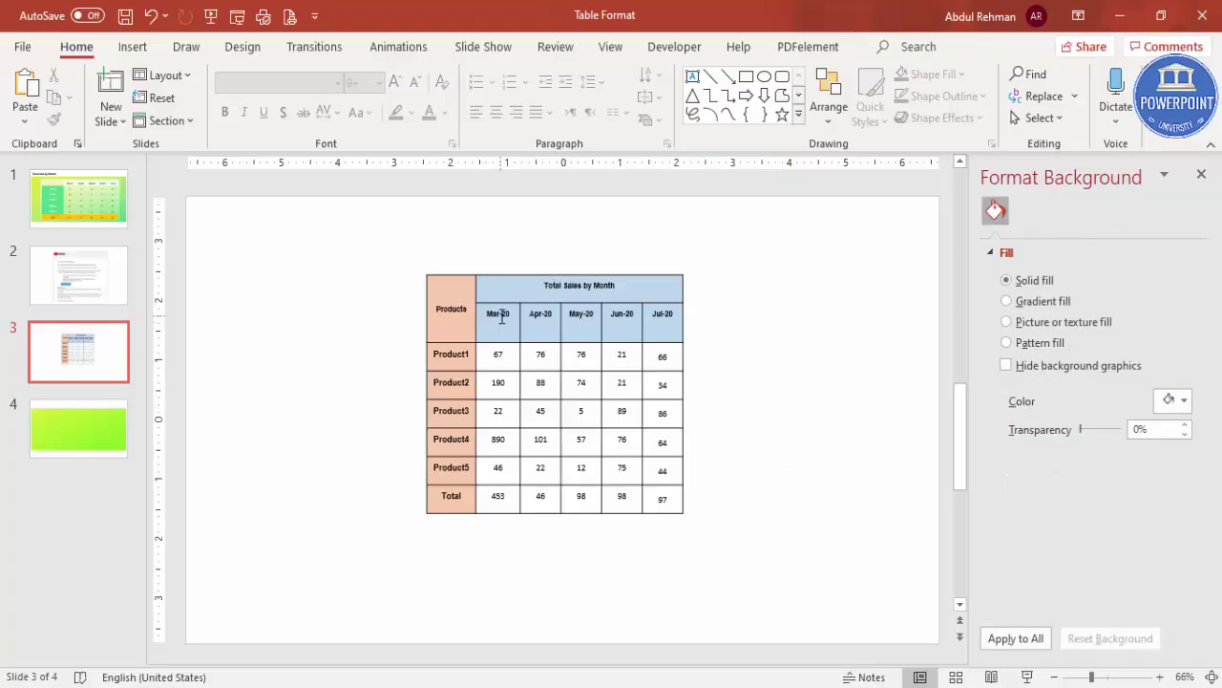
# - Copy the month header cells Mar-20 to Jul-20 from the sales table and paste them on slide 4 using the destination theme
pyautogui.moveTo(493, 318); pyautogui.dragTo(662, 322)
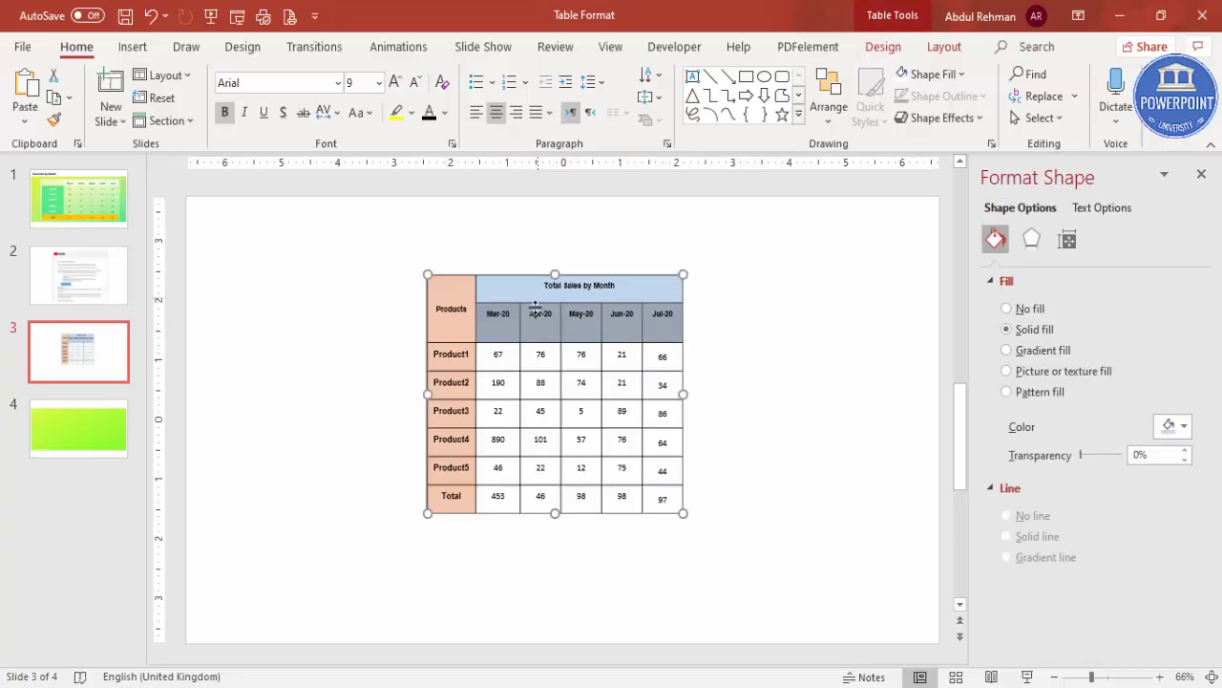
pyautogui.click(100, 420)
pyautogui.rightClick(435, 238)
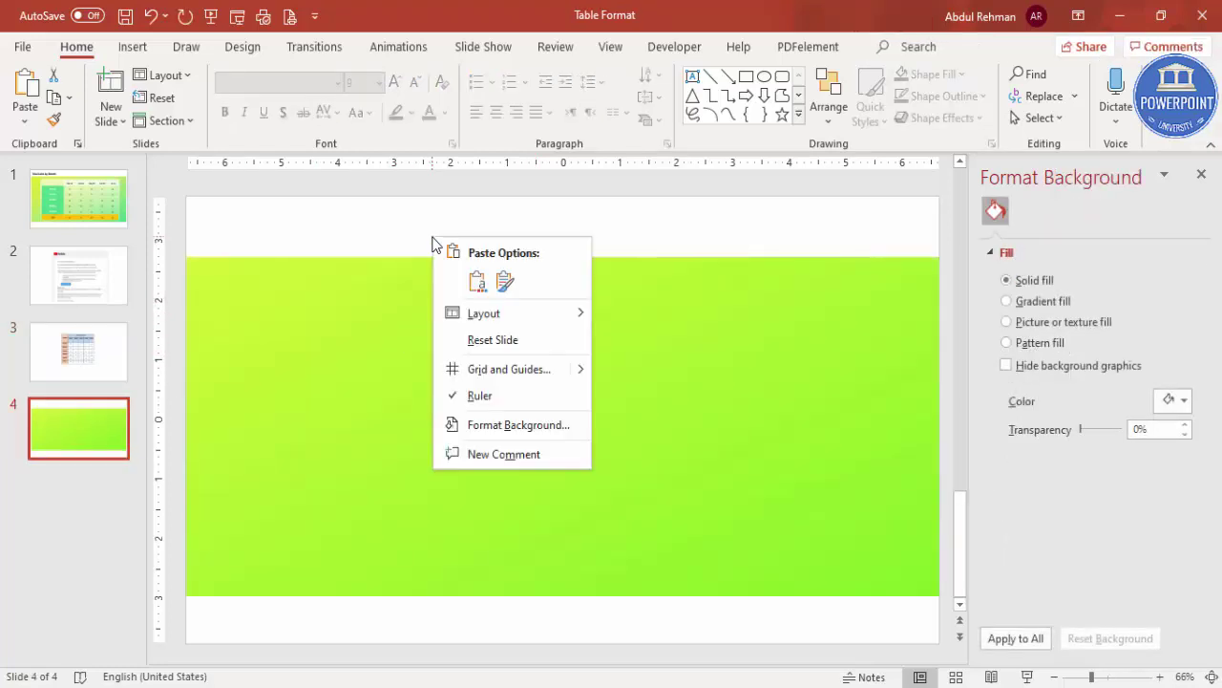
pyautogui.click(477, 281)
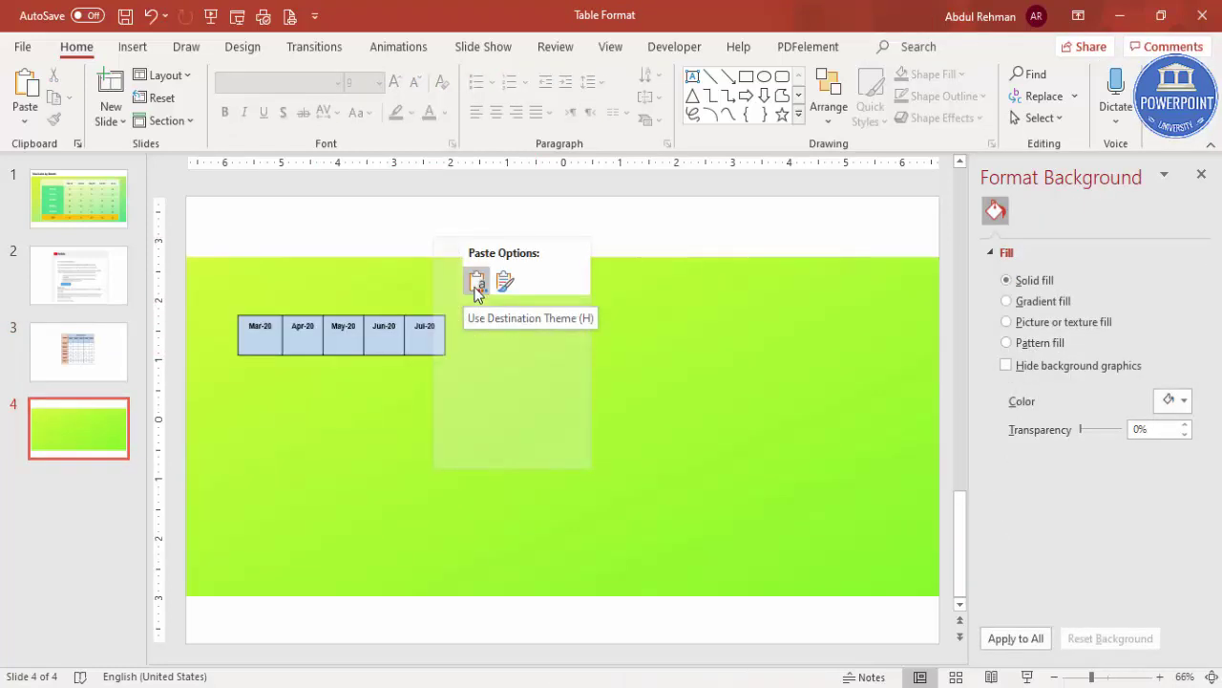
# - Move the pasted month row towards the upper middle of the rectangle and widen it to about 7.61", dismissing the design suggestions
pyautogui.click(391, 324)
pyautogui.moveTo(419, 316); pyautogui.dragTo(632, 316)
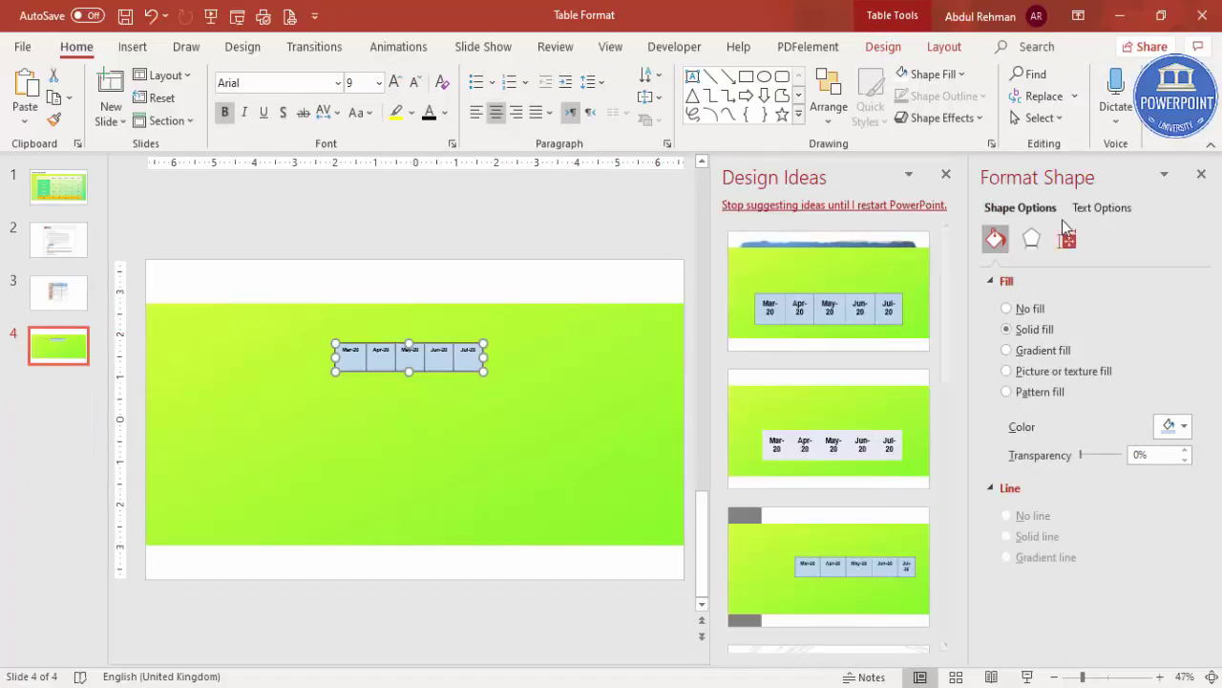
pyautogui.click(946, 175)
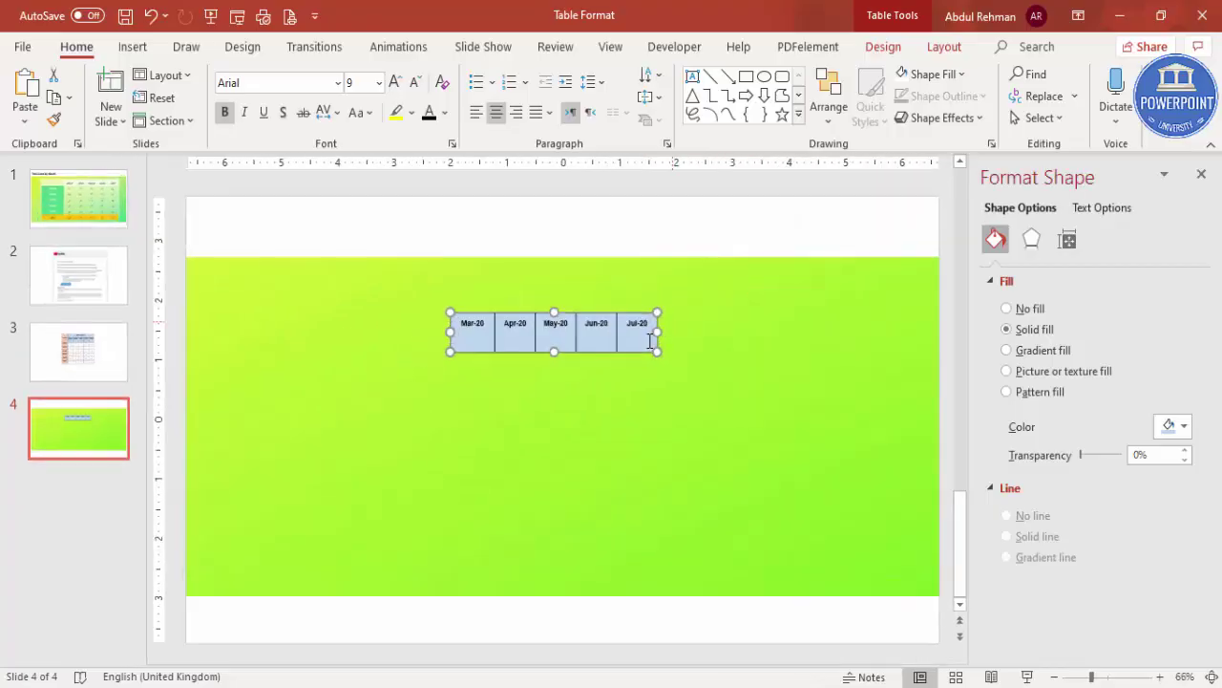
pyautogui.moveTo(657, 332); pyautogui.dragTo(879, 328)
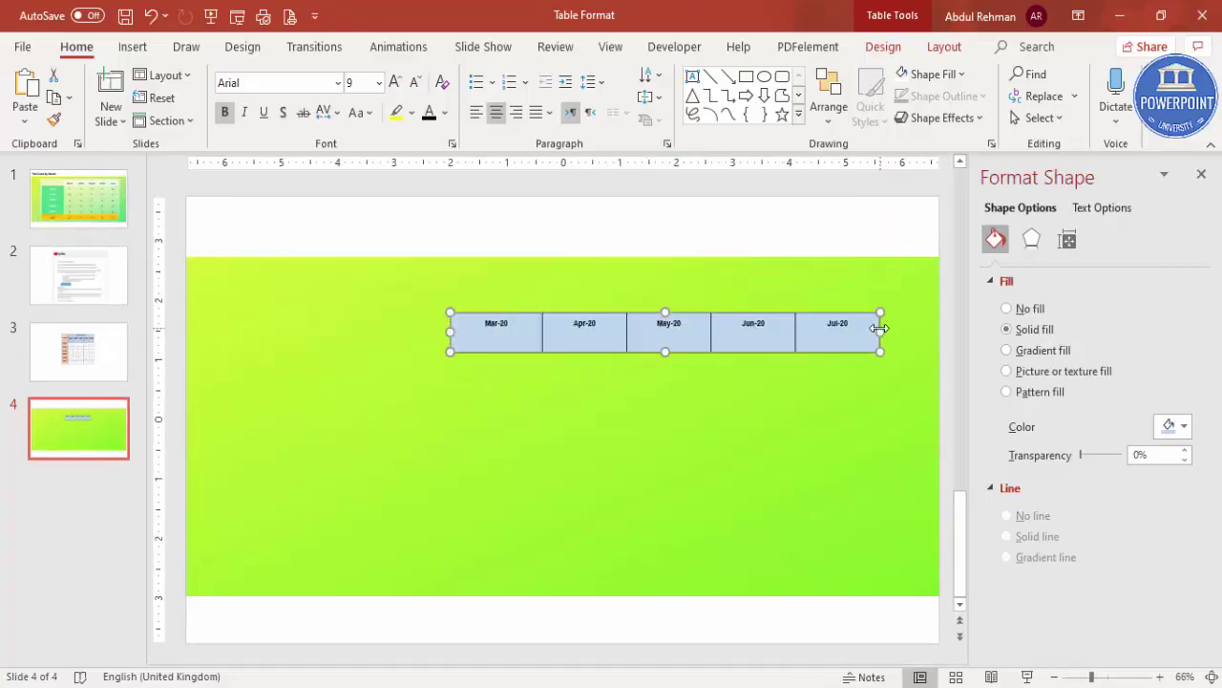
# - Center the text of all five month cells vertically
pyautogui.moveTo(500, 322); pyautogui.dragTo(838, 336)
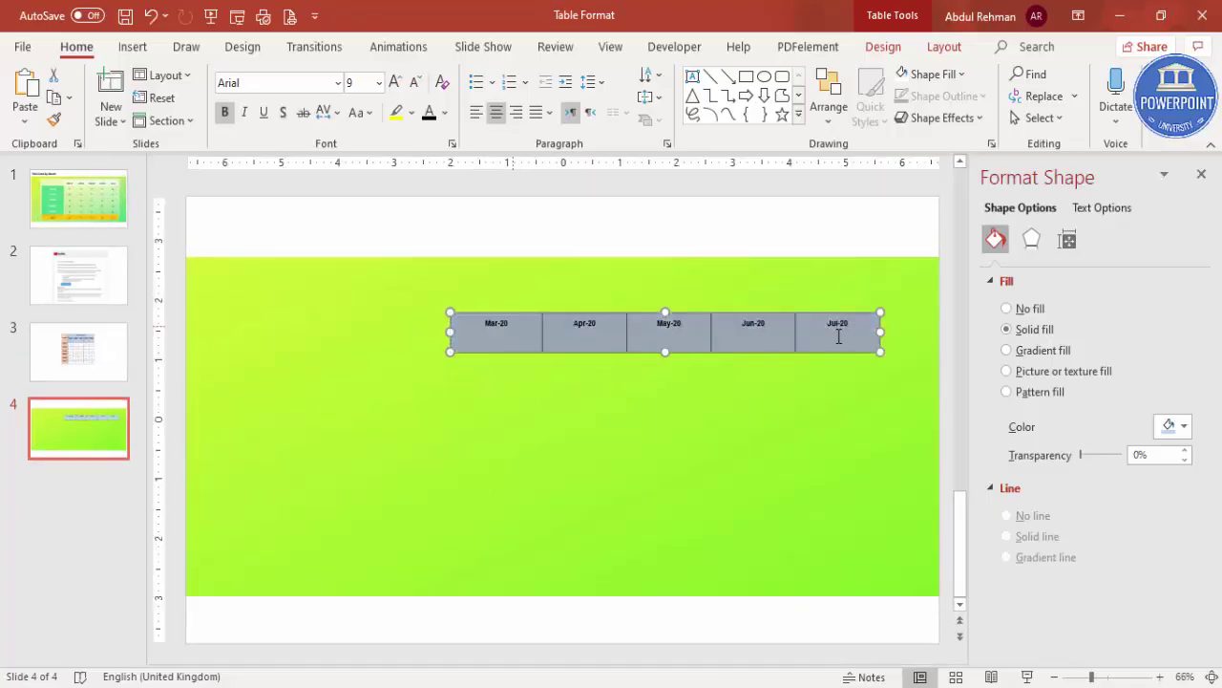
pyautogui.click(943, 47)
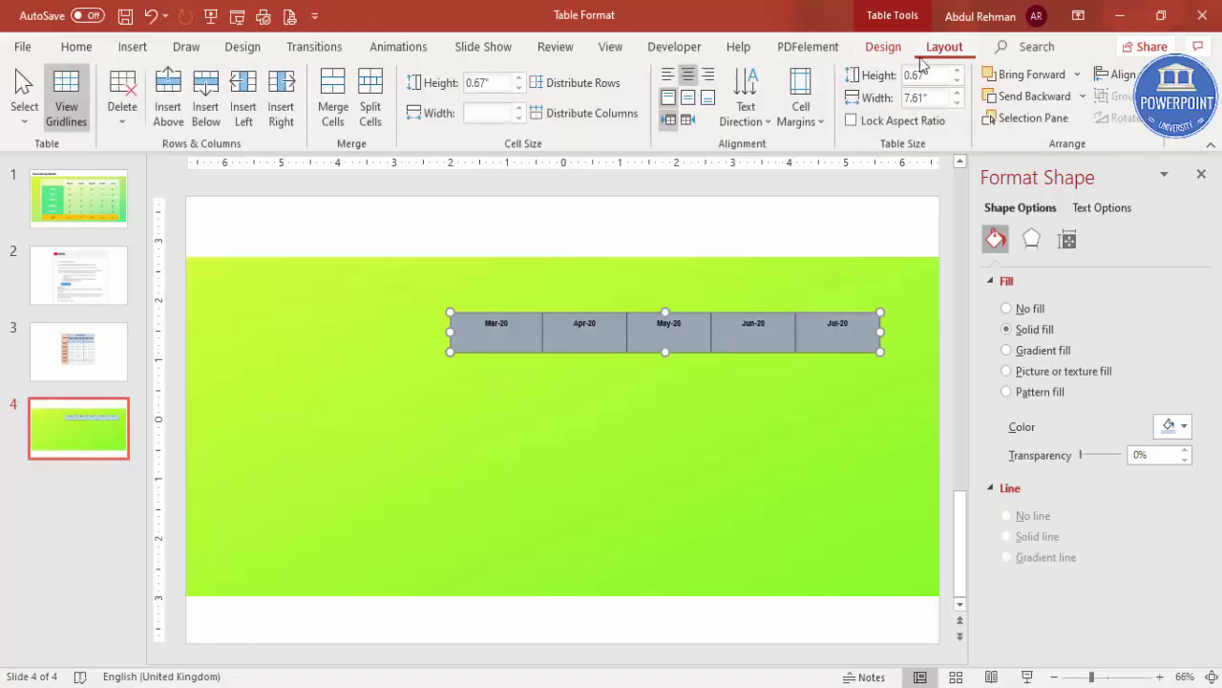
pyautogui.click(691, 99)
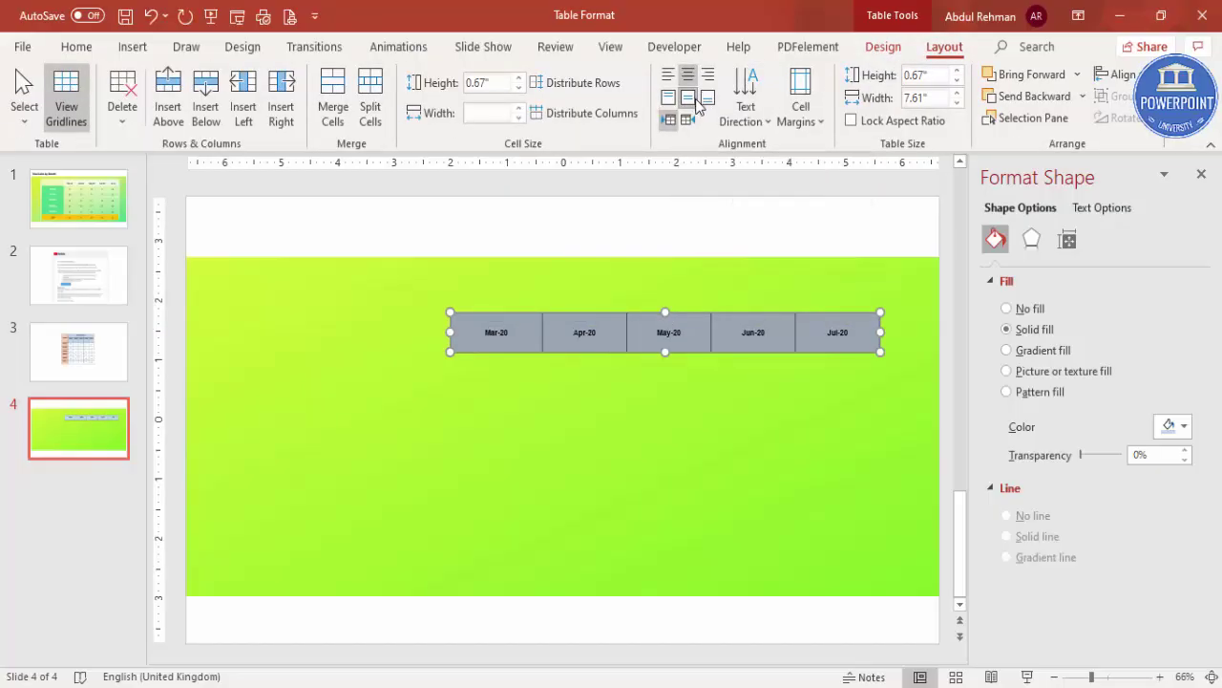
# - Increase the font size of the month cells to 12
pyautogui.click(76, 47)
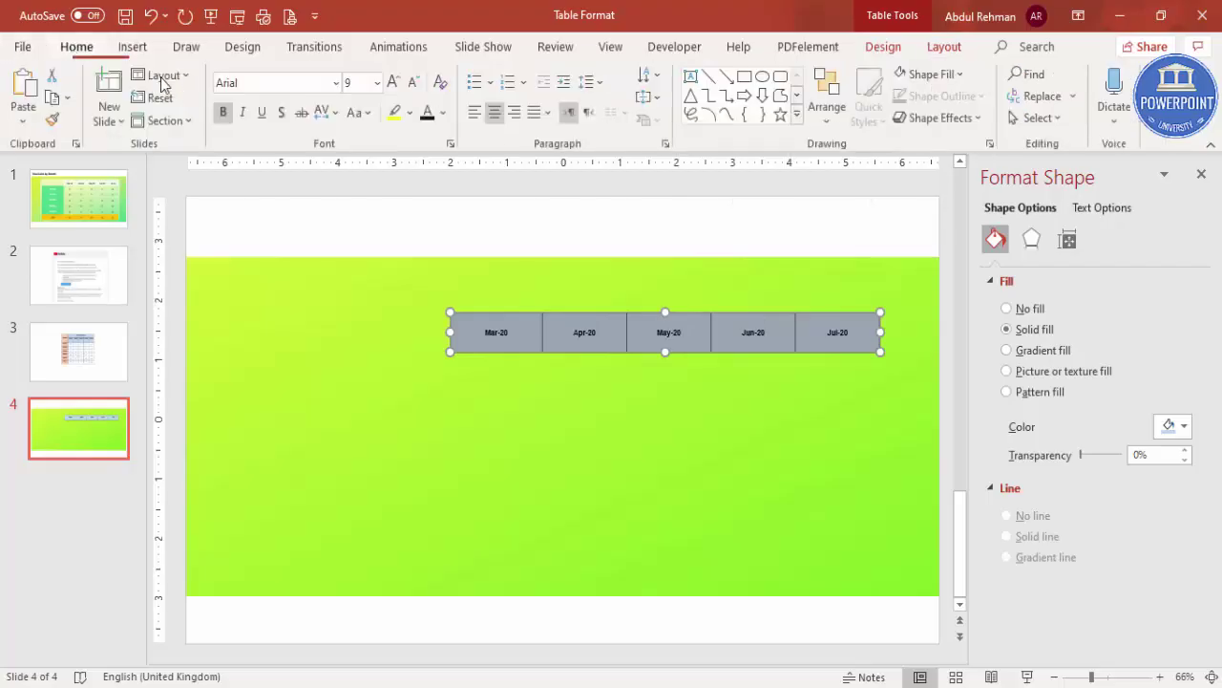
pyautogui.click(395, 84)
pyautogui.click(394, 84)
pyautogui.click(394, 84)
pyautogui.click(394, 84)
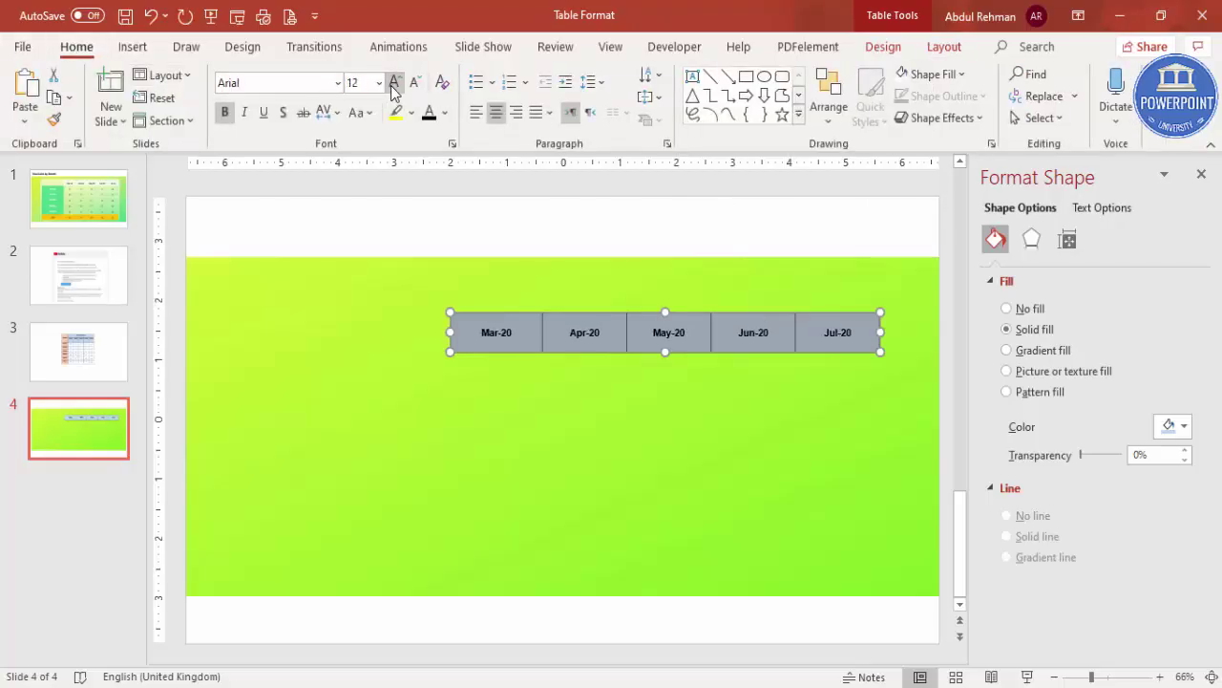
# - Change the font of the month cells to Calibri (Body)
pyautogui.click(279, 85)
pyautogui.write('Calibri Light')
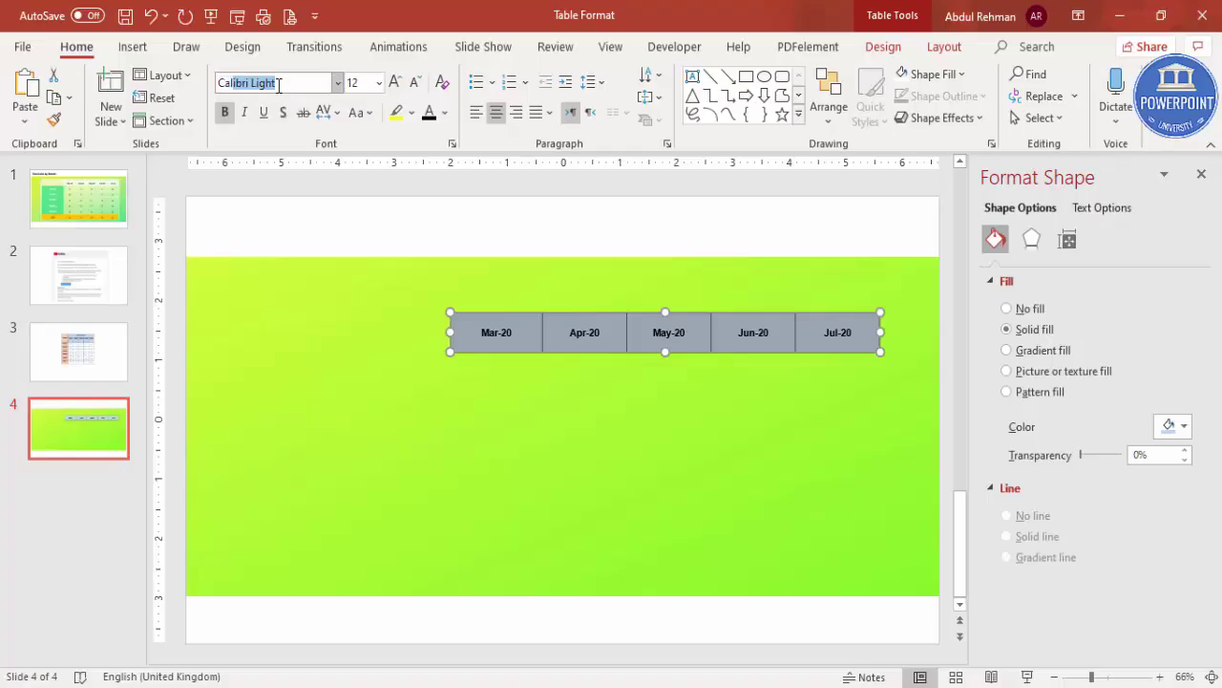
pyautogui.press('End')
pyautogui.press('BackSpace')
pyautogui.press('BackSpace')
pyautogui.press('BackSpace')
pyautogui.press('BackSpace')
pyautogui.press('Return')
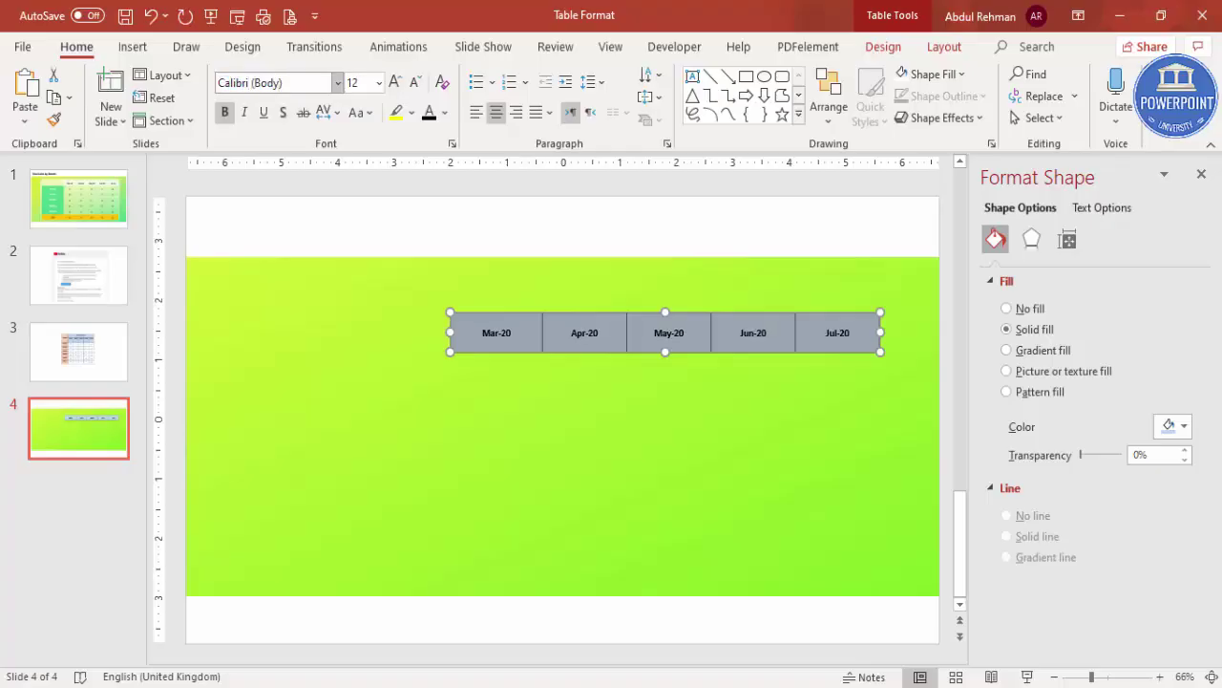
# - Increase the font size of the month cells to 16
pyautogui.click(394, 83)
pyautogui.click(394, 83)
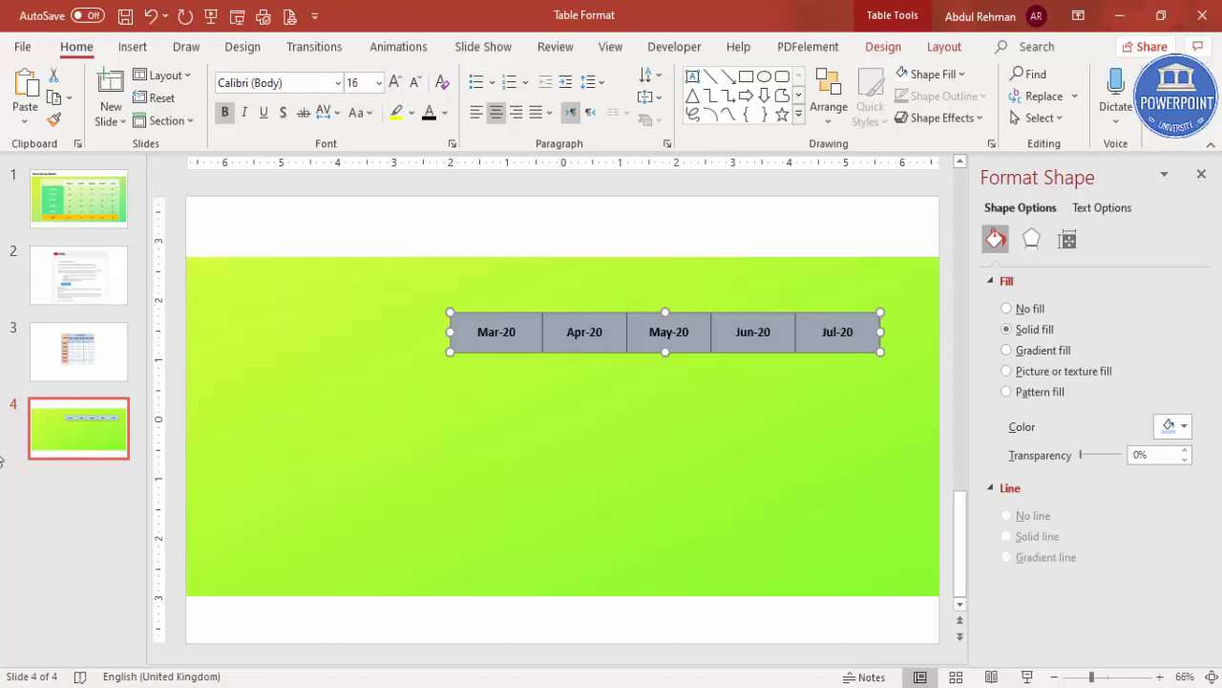
pyautogui.click(730, 216)
# - Move the month row closer to the green rectangle's upper edge and widen it towards the right
pyautogui.click(580, 308)
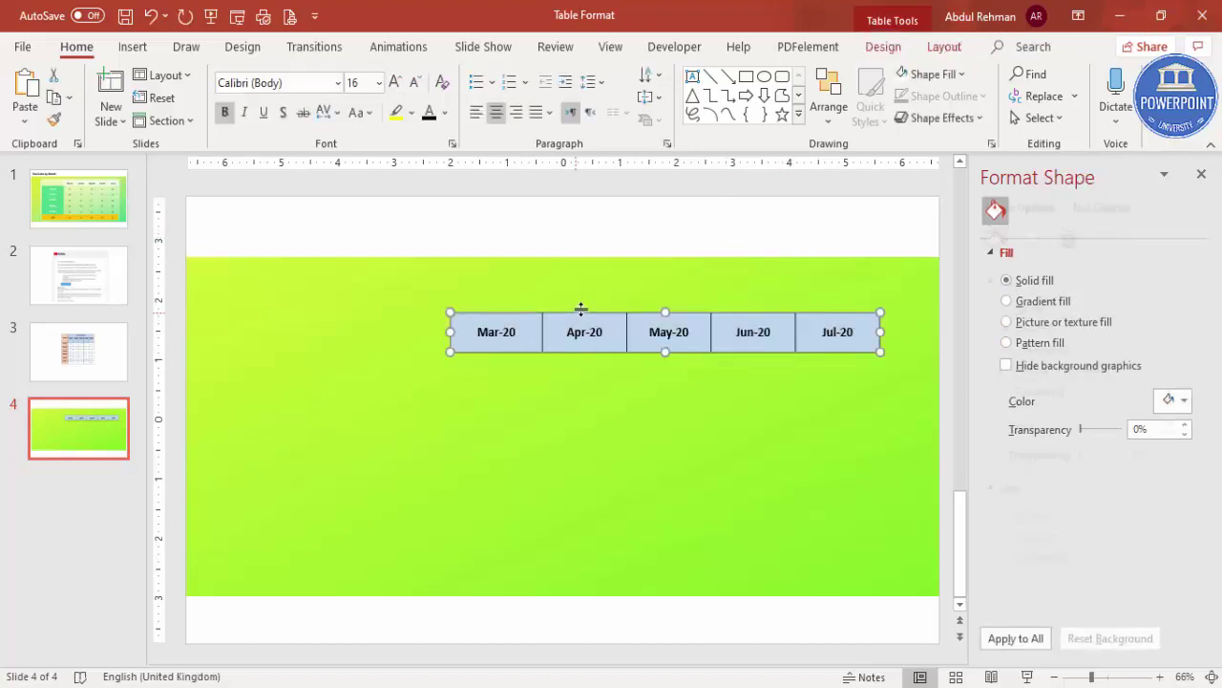
pyautogui.moveTo(581, 308); pyautogui.dragTo(529, 301)
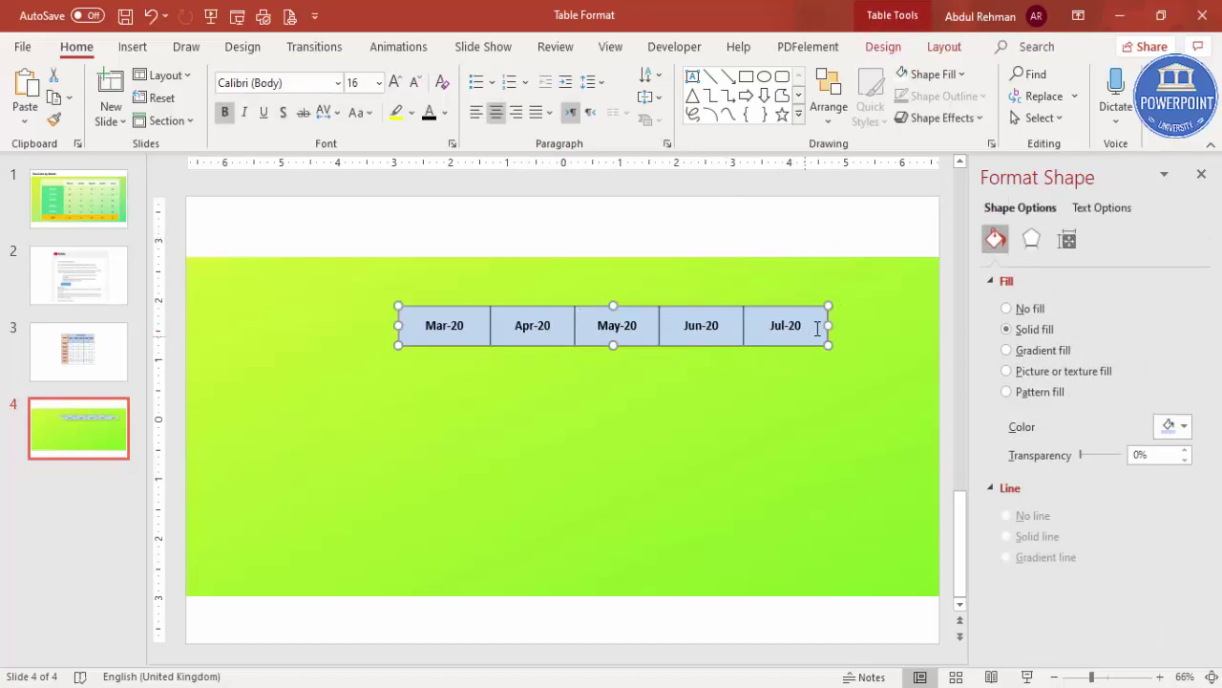
pyautogui.moveTo(827, 325); pyautogui.dragTo(864, 324)
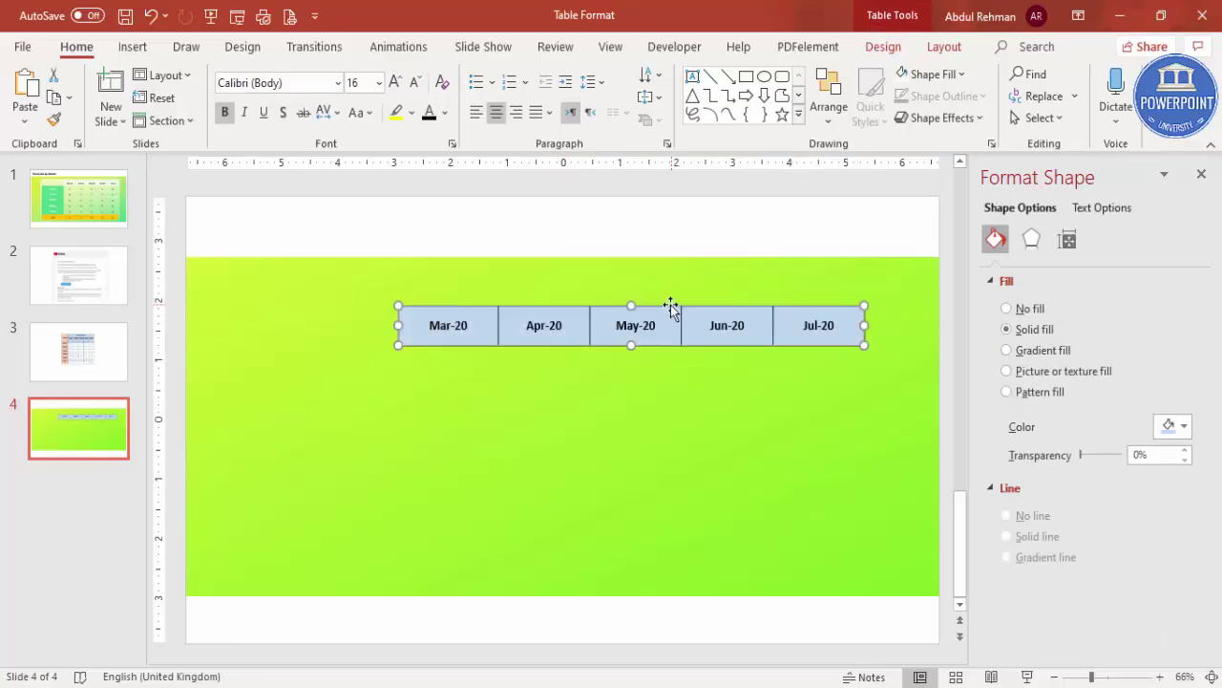
pyautogui.moveTo(670, 305); pyautogui.dragTo(674, 291)
# - Copy the Product1 to Total label cells from the slide 3 table and paste them on slide 4
pyautogui.click(98, 363)
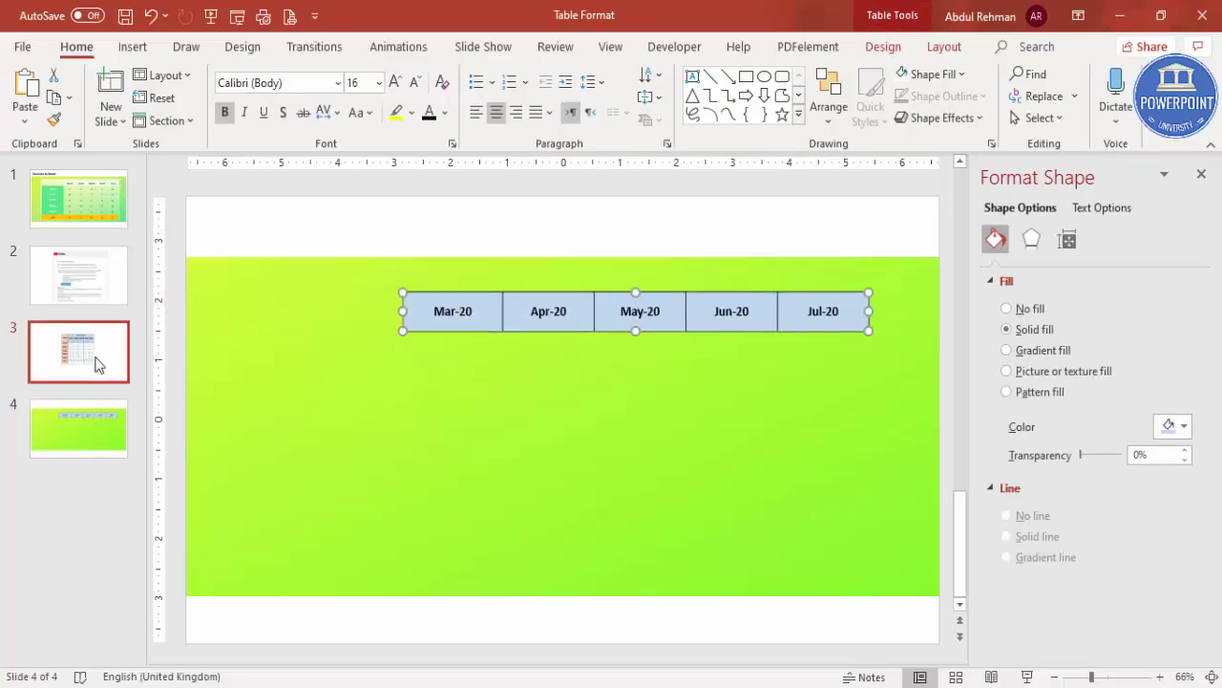
pyautogui.moveTo(465, 352); pyautogui.dragTo(459, 493)
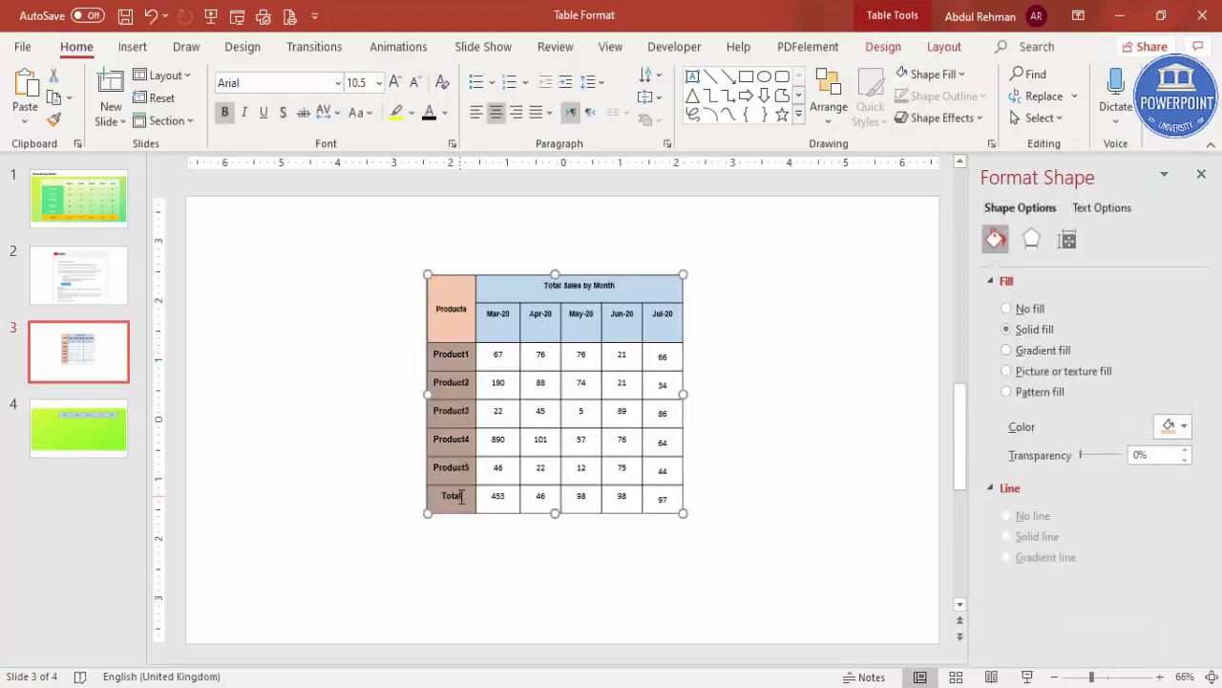
pyautogui.click(50, 426)
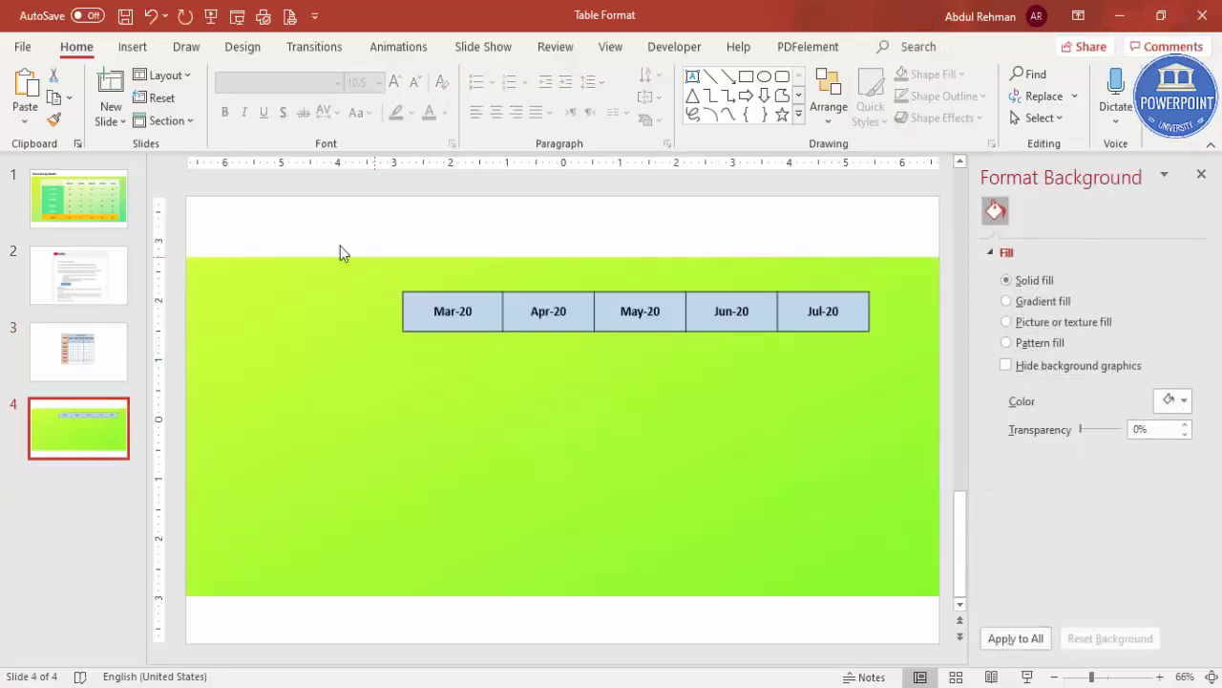
pyautogui.rightClick(327, 240)
pyautogui.click(366, 283)
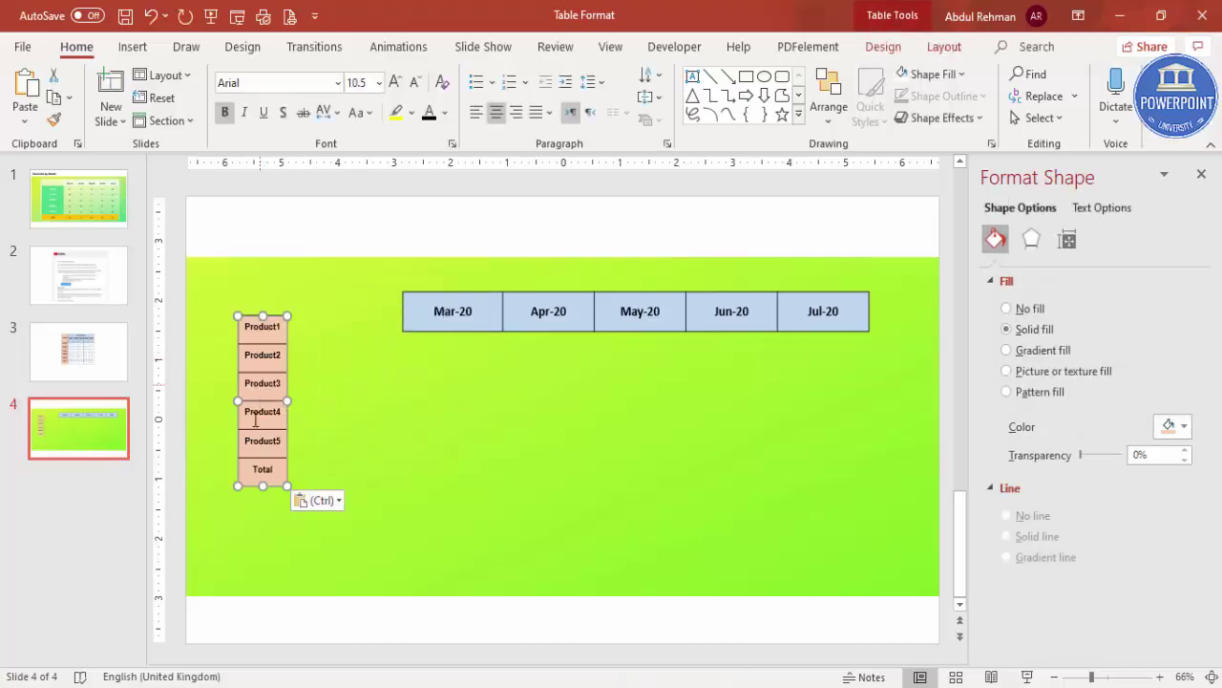
# - Resize the pasted product column to about 2.71" by 4.22" and place it below and left of the month row, corners touching
pyautogui.moveTo(288, 428); pyautogui.dragTo(403, 449)
pyautogui.moveTo(378, 502); pyautogui.dragTo(377, 582)
pyautogui.moveTo(349, 456); pyautogui.dragTo(249, 454)
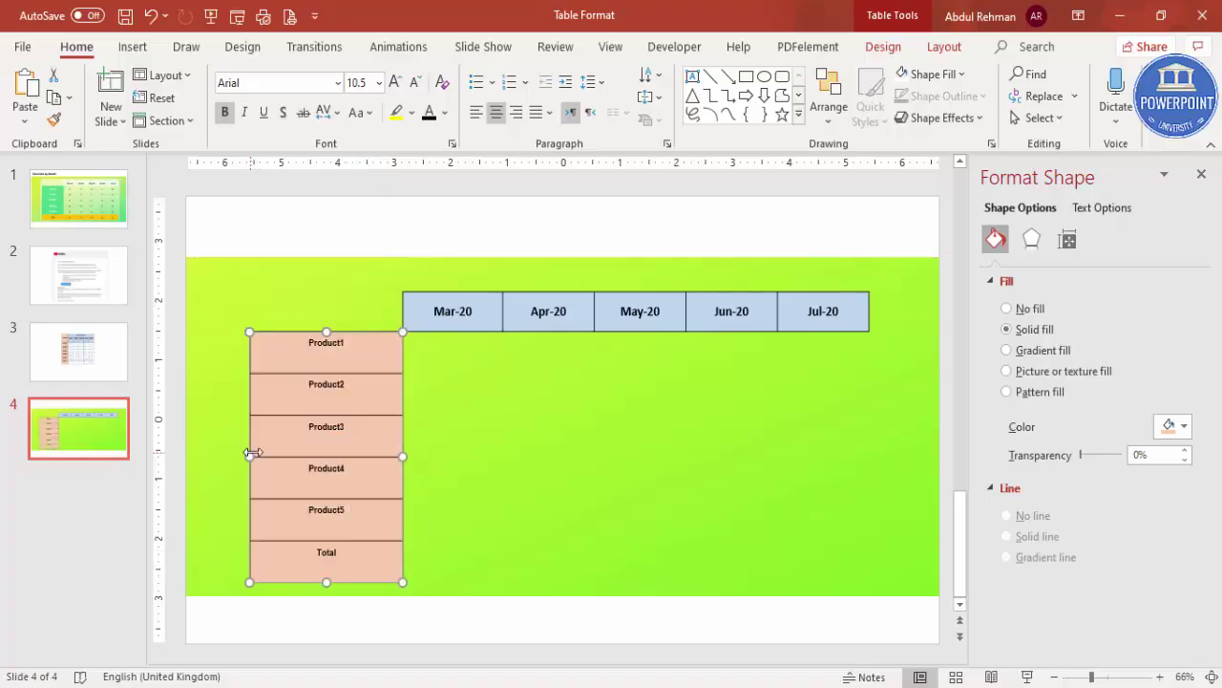
# - Center the text of all the product label cells vertically
pyautogui.moveTo(363, 354); pyautogui.dragTo(360, 538)
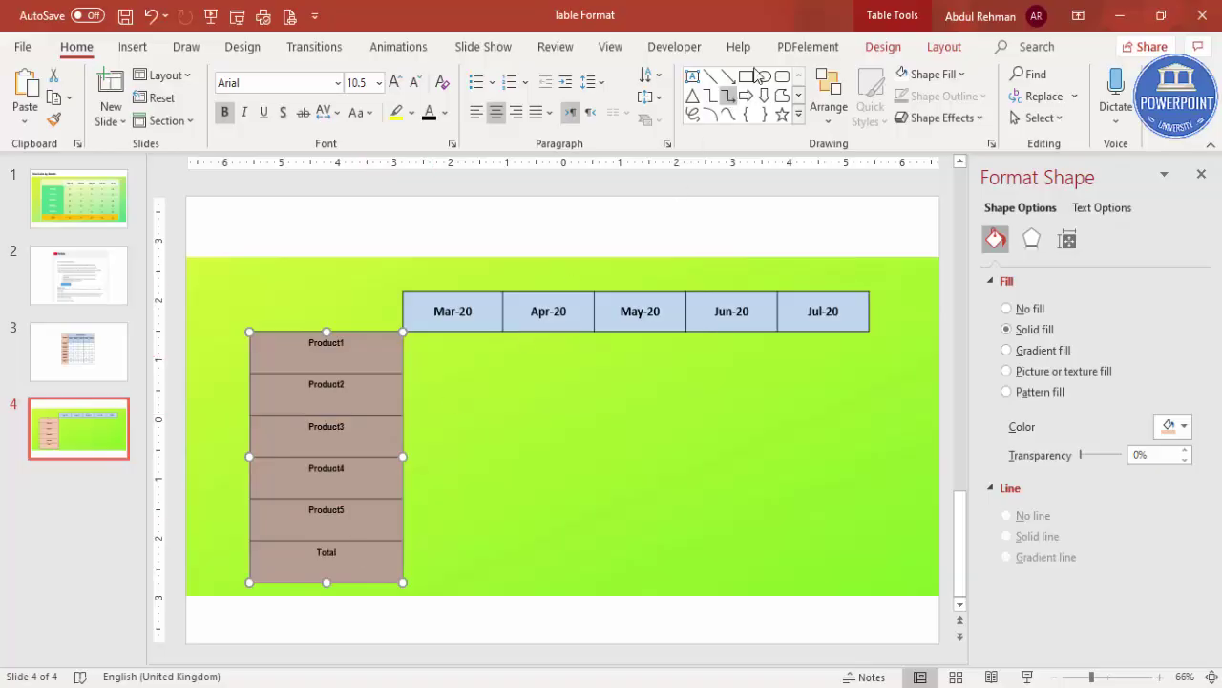
pyautogui.click(942, 47)
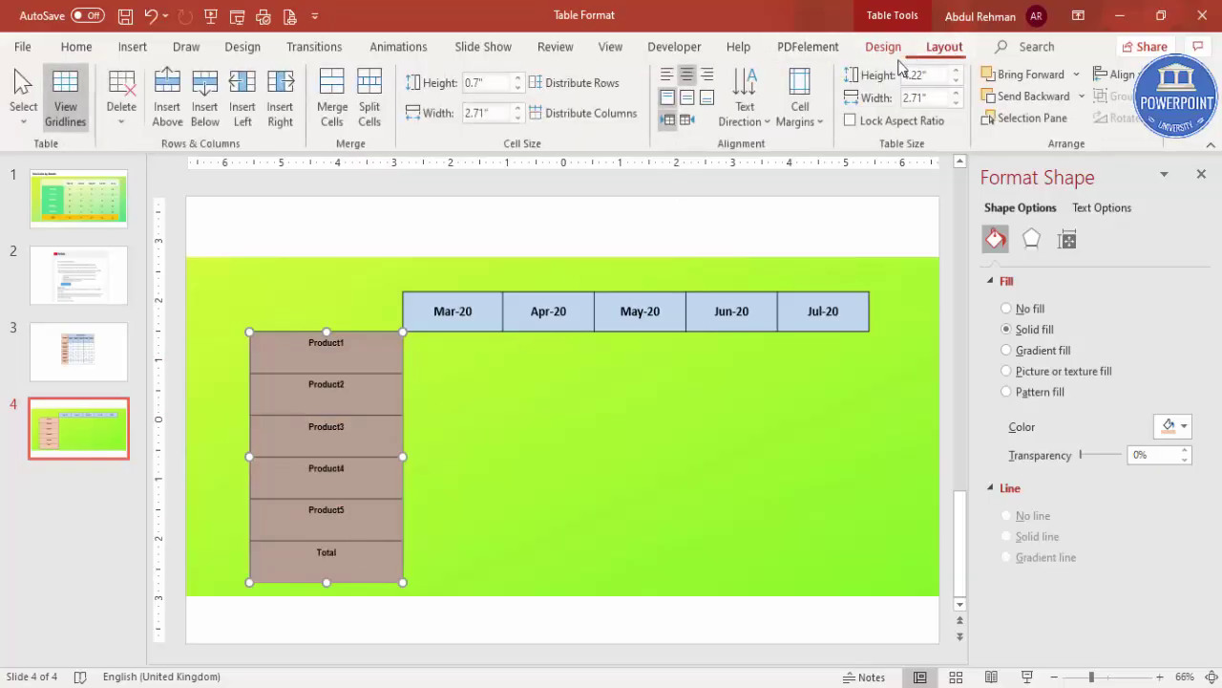
pyautogui.click(690, 99)
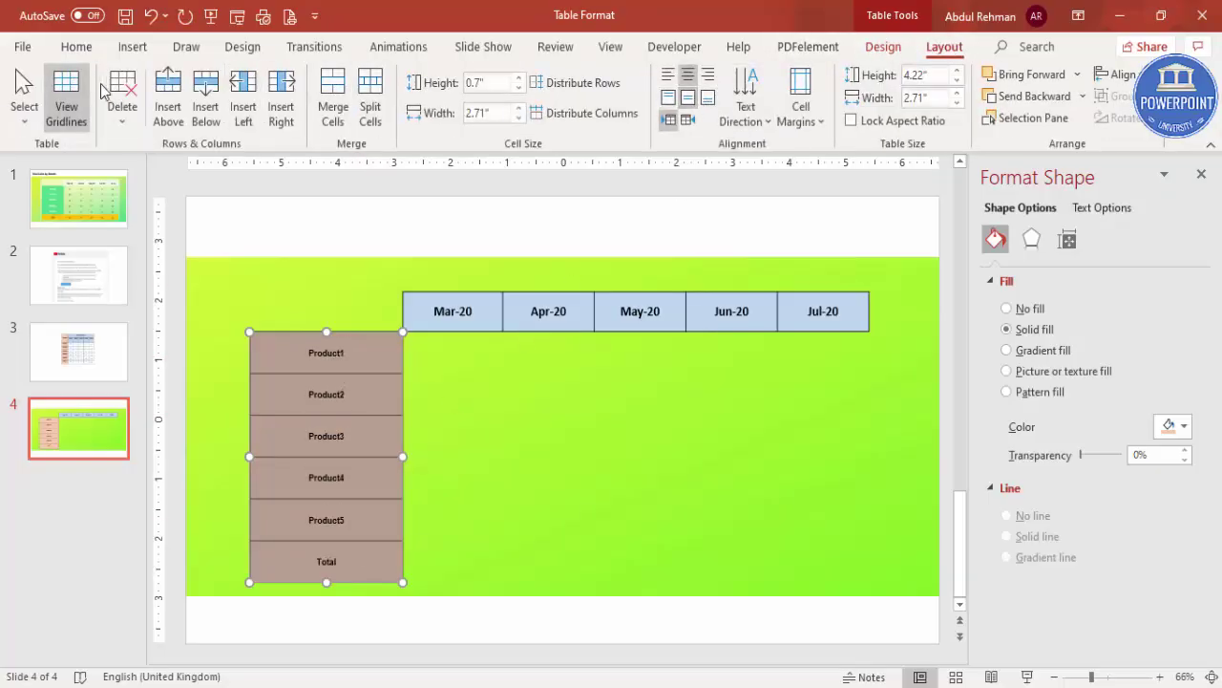
# - Change the font of the product label cells to Calibri (Body)
pyautogui.click(77, 47)
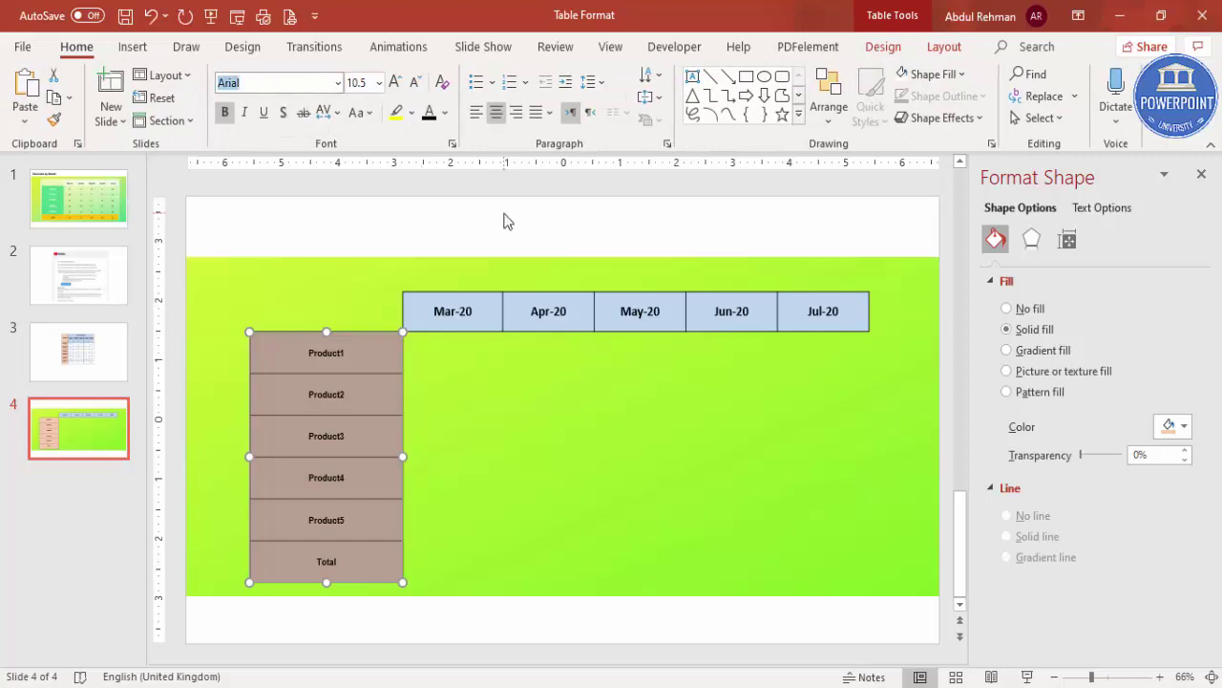
pyautogui.write('Calibri (Body')
pyautogui.press('End')
pyautogui.press('Return')
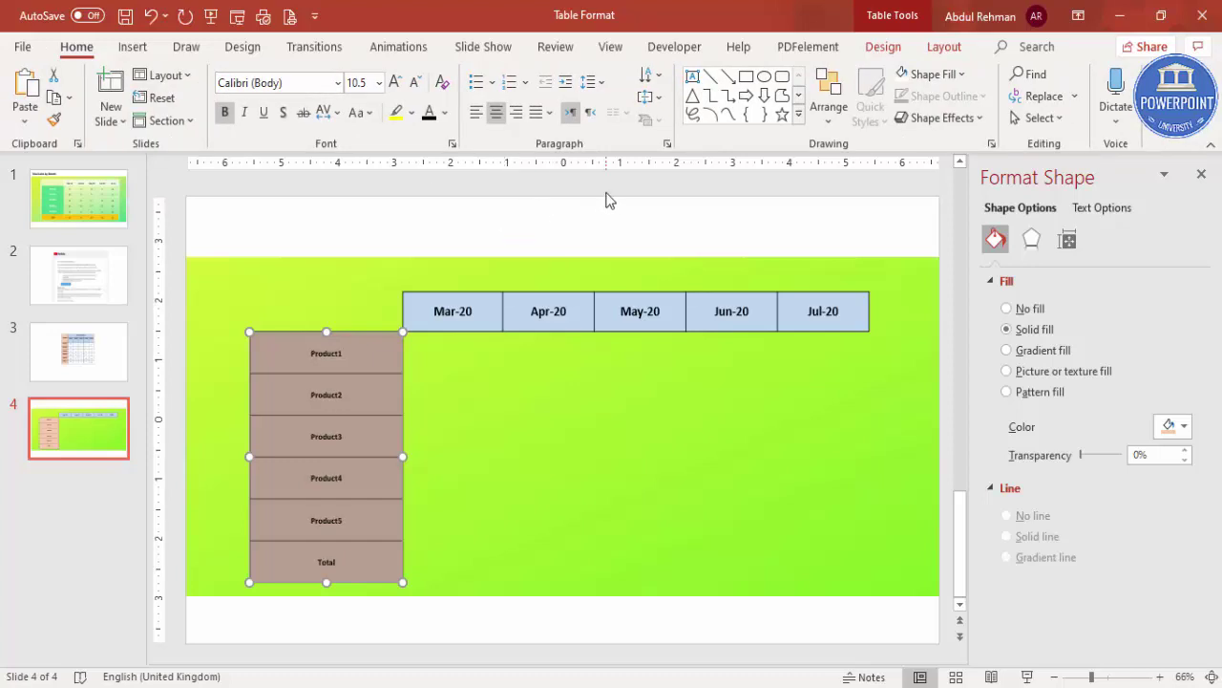
# - Increase the font size of the product label cells to 18
pyautogui.click(394, 82)
pyautogui.click(394, 82)
pyautogui.click(394, 82)
pyautogui.click(395, 82)
pyautogui.click(395, 82)
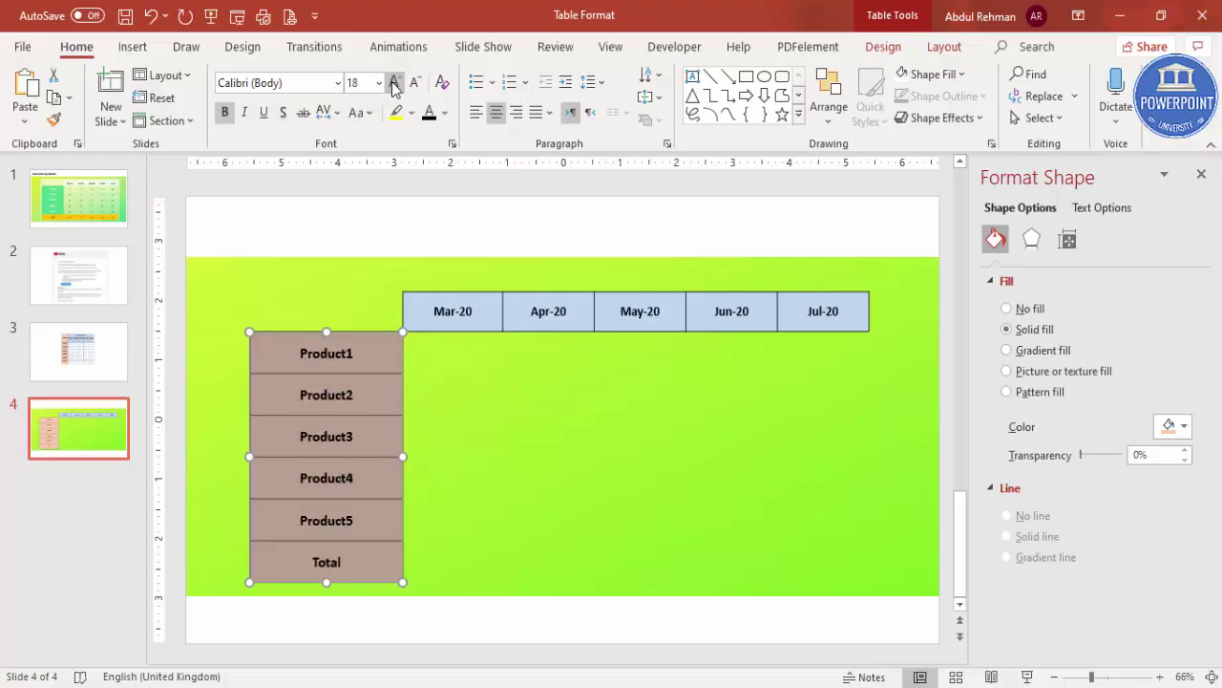
pyautogui.click(412, 222)
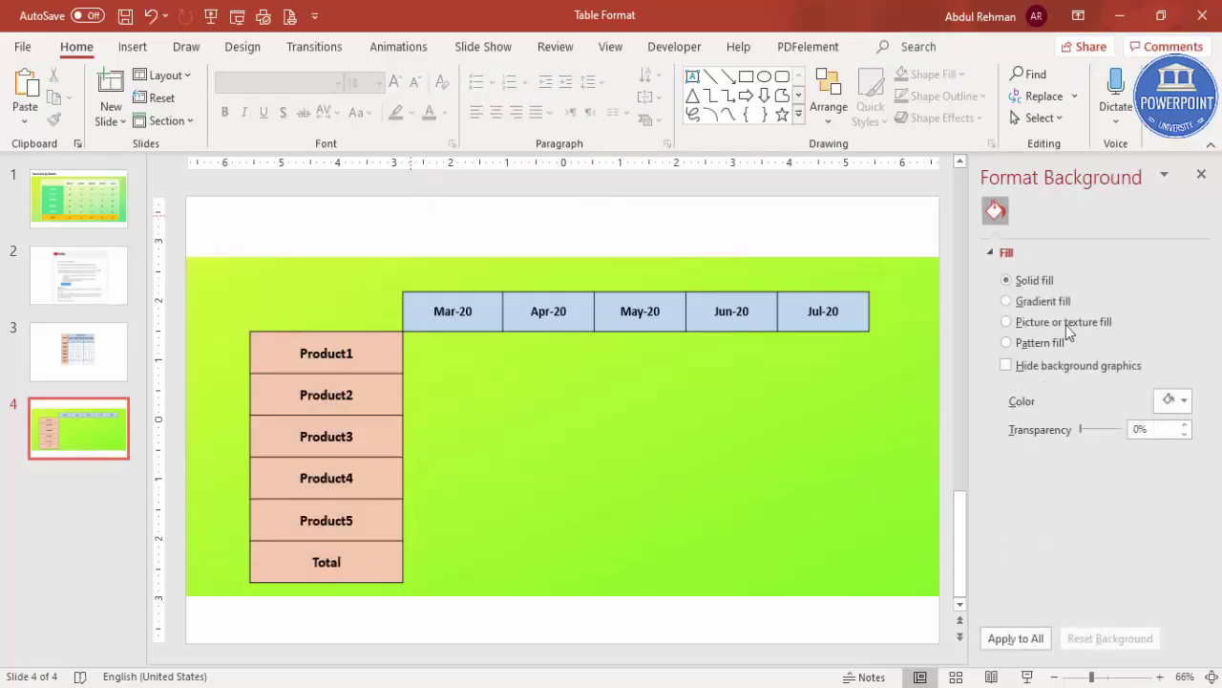
# - Copy all the sales figure cells from the slide 3 table and paste them on slide 4
pyautogui.click(109, 327)
pyautogui.moveTo(508, 360); pyautogui.dragTo(665, 498)
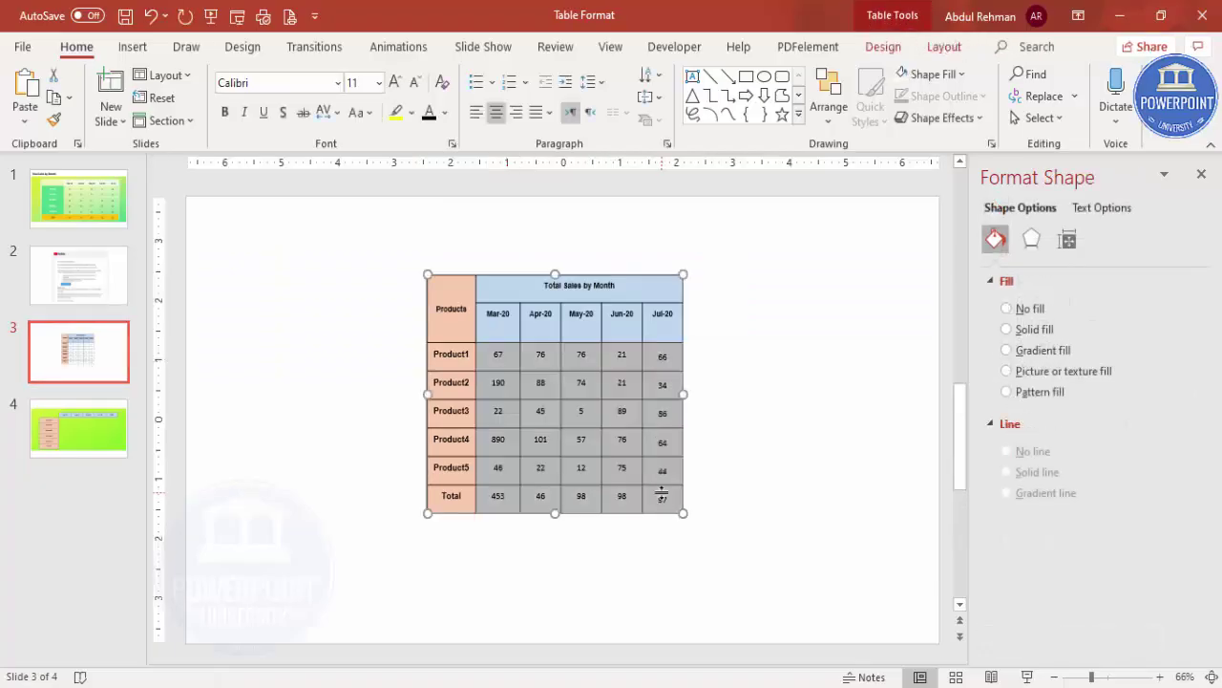
pyautogui.click(86, 411)
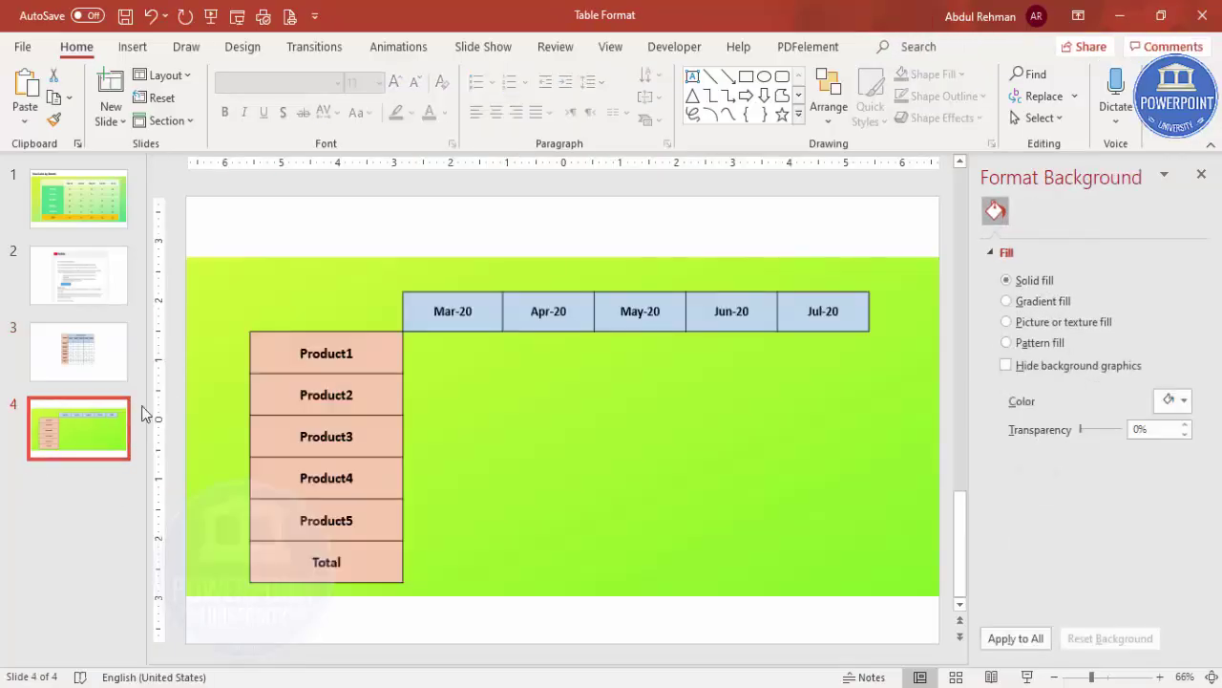
pyautogui.rightClick(349, 243)
pyautogui.click(385, 276)
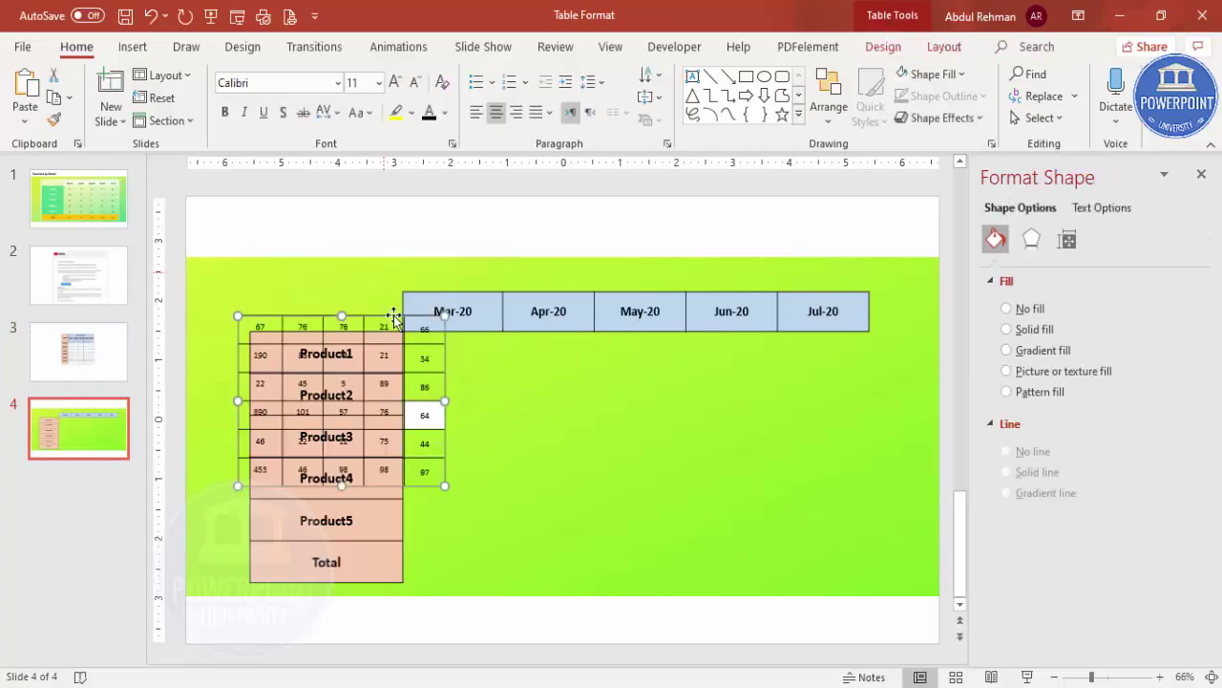
# - Fit the pasted figures under the months beside the product column at about 8.26" by 4.22", and center their text vertically
pyautogui.moveTo(396, 317); pyautogui.dragTo(544, 327)
pyautogui.moveTo(609, 501); pyautogui.dragTo(868, 580)
pyautogui.moveTo(483, 352); pyautogui.dragTo(816, 566)
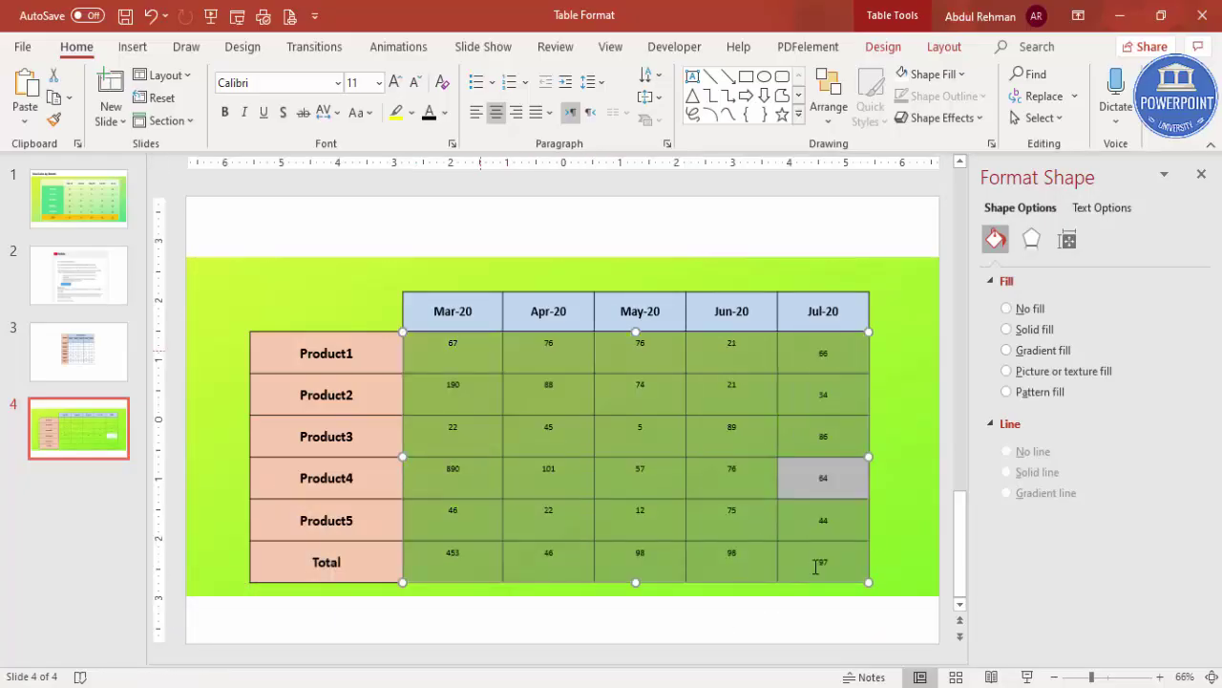
pyautogui.click(943, 47)
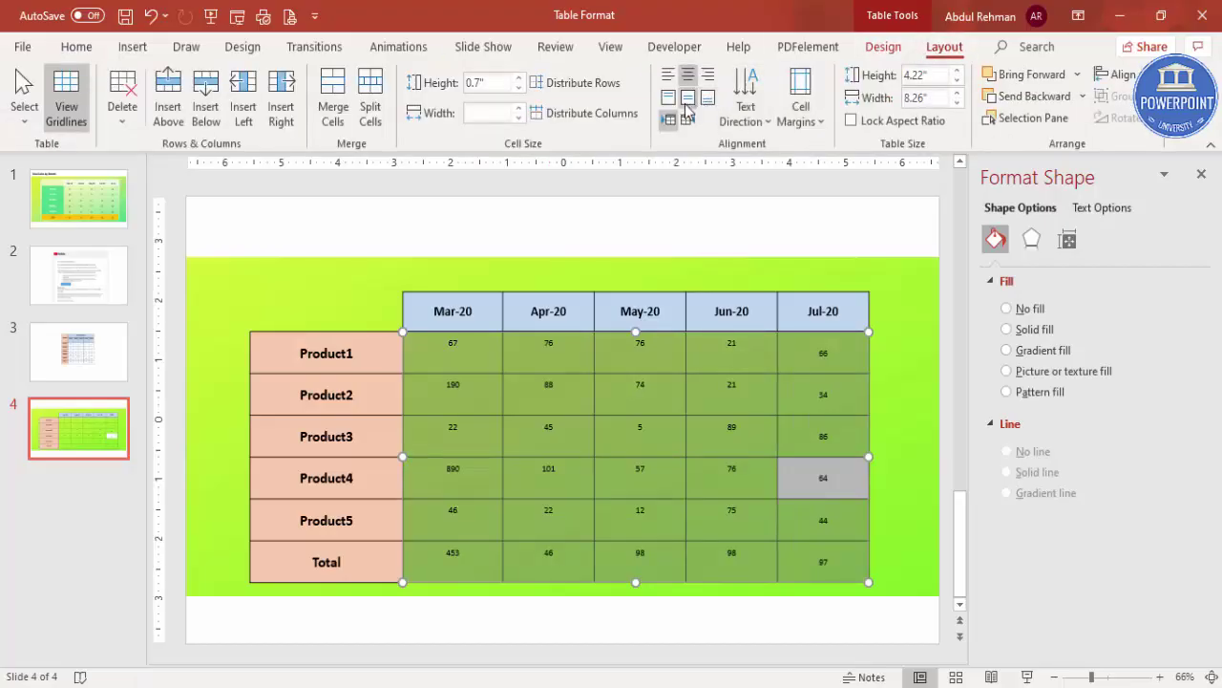
pyautogui.click(687, 105)
# - Increase the font size of the sales figure cells to 18
pyautogui.click(77, 46)
pyautogui.click(251, 83)
pyautogui.click(394, 82)
pyautogui.click(394, 83)
pyautogui.click(394, 82)
pyautogui.click(395, 82)
pyautogui.click(507, 223)
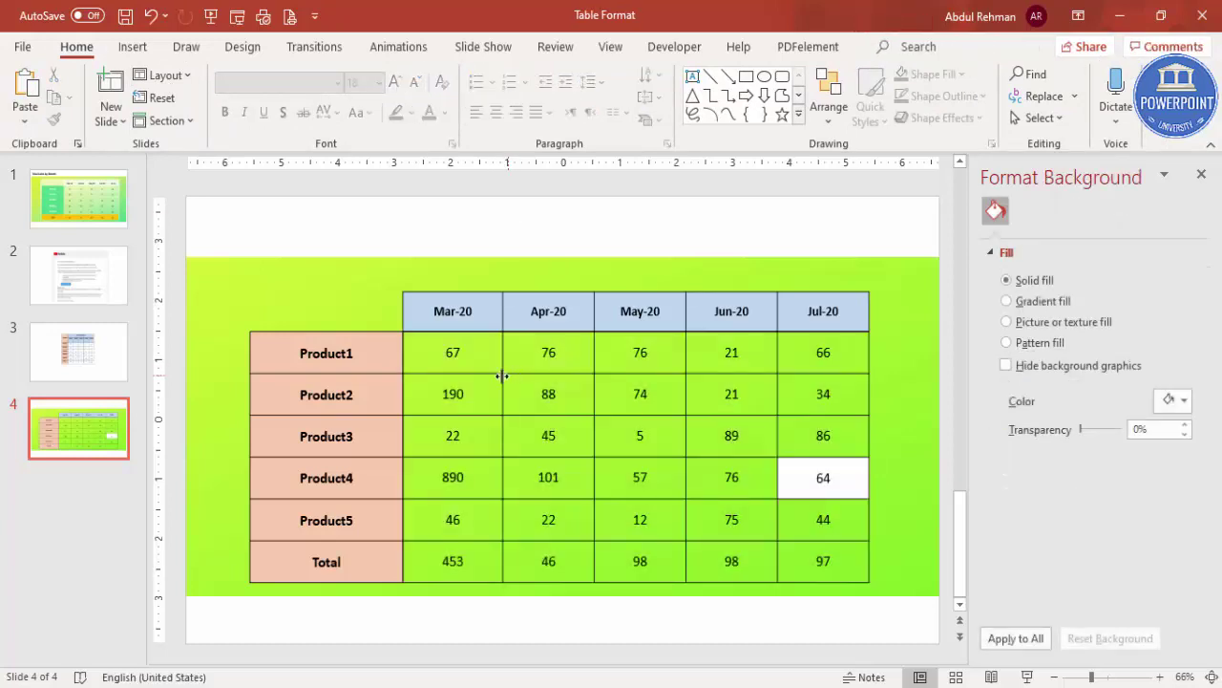
# - Compare the header, product and figure blocks of the slide 3 table with the three separate tables on slide 4
pyautogui.click(115, 346)
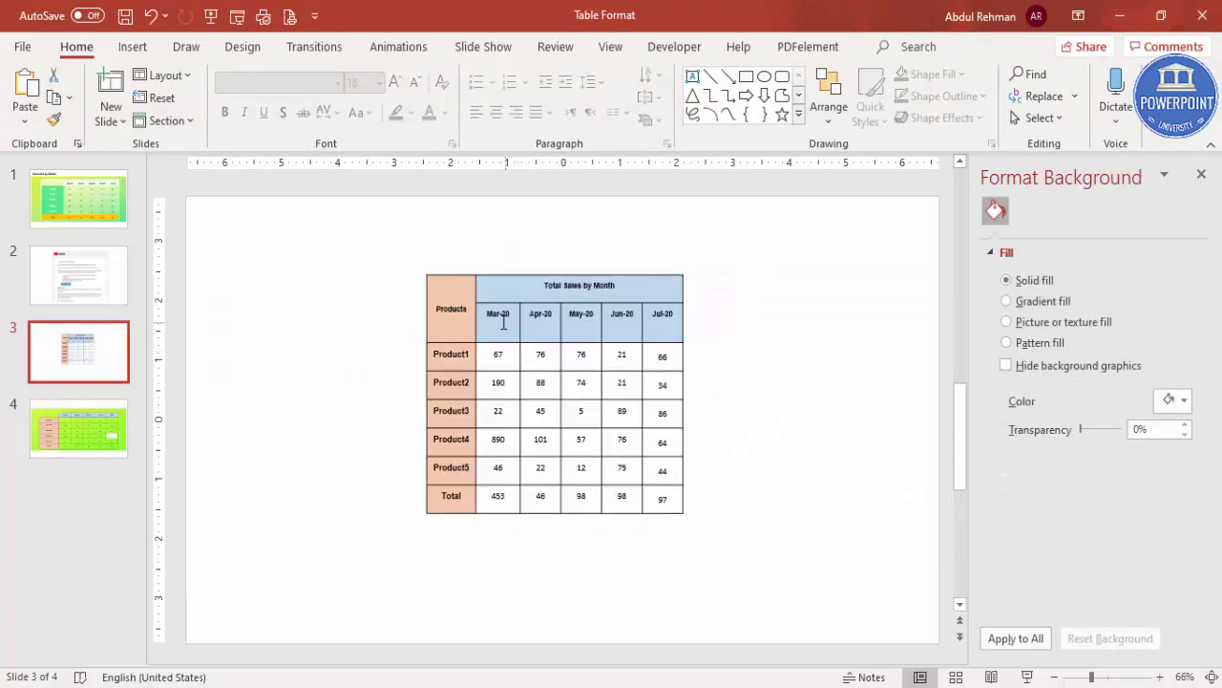
pyautogui.moveTo(507, 325); pyautogui.dragTo(662, 504)
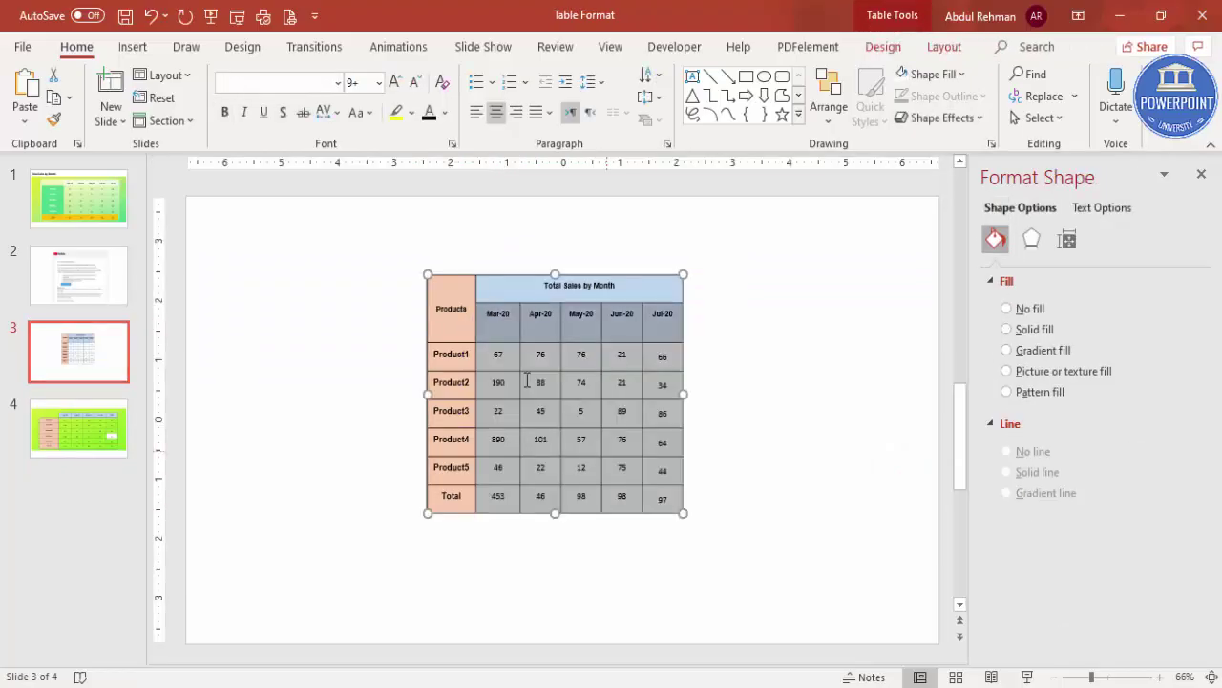
pyautogui.click(449, 317)
pyautogui.moveTo(459, 356); pyautogui.dragTo(673, 501)
pyautogui.click(110, 408)
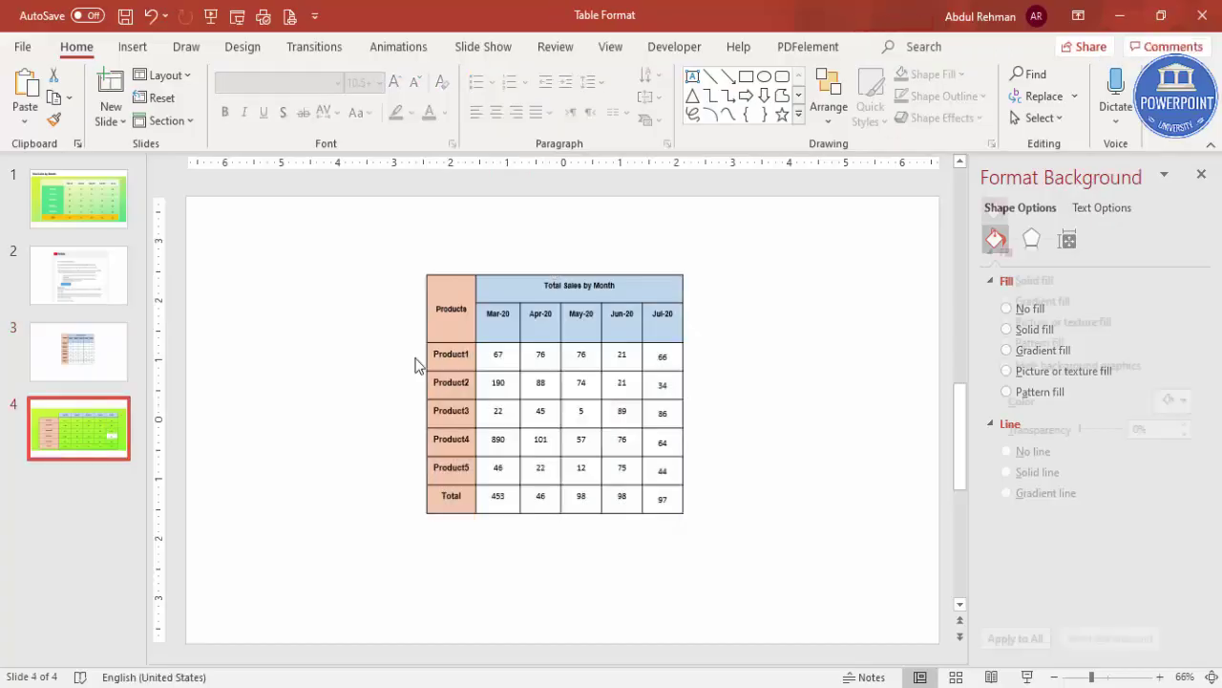
pyautogui.click(336, 361)
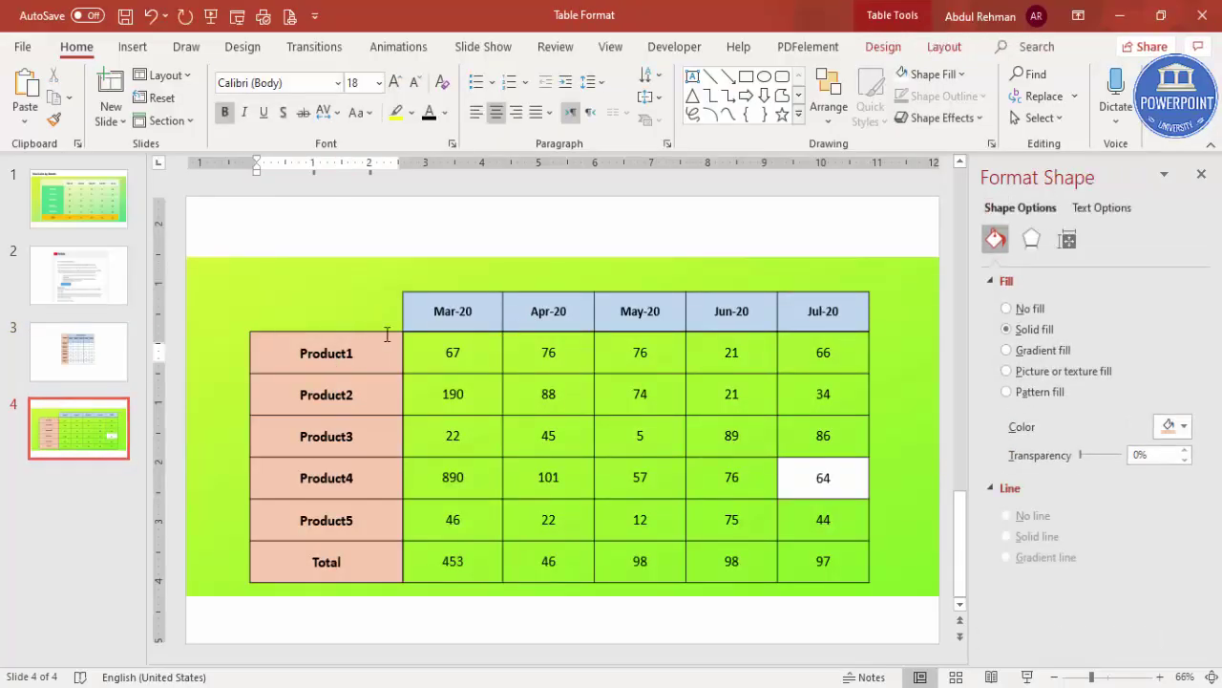
pyautogui.click(464, 312)
pyautogui.click(516, 393)
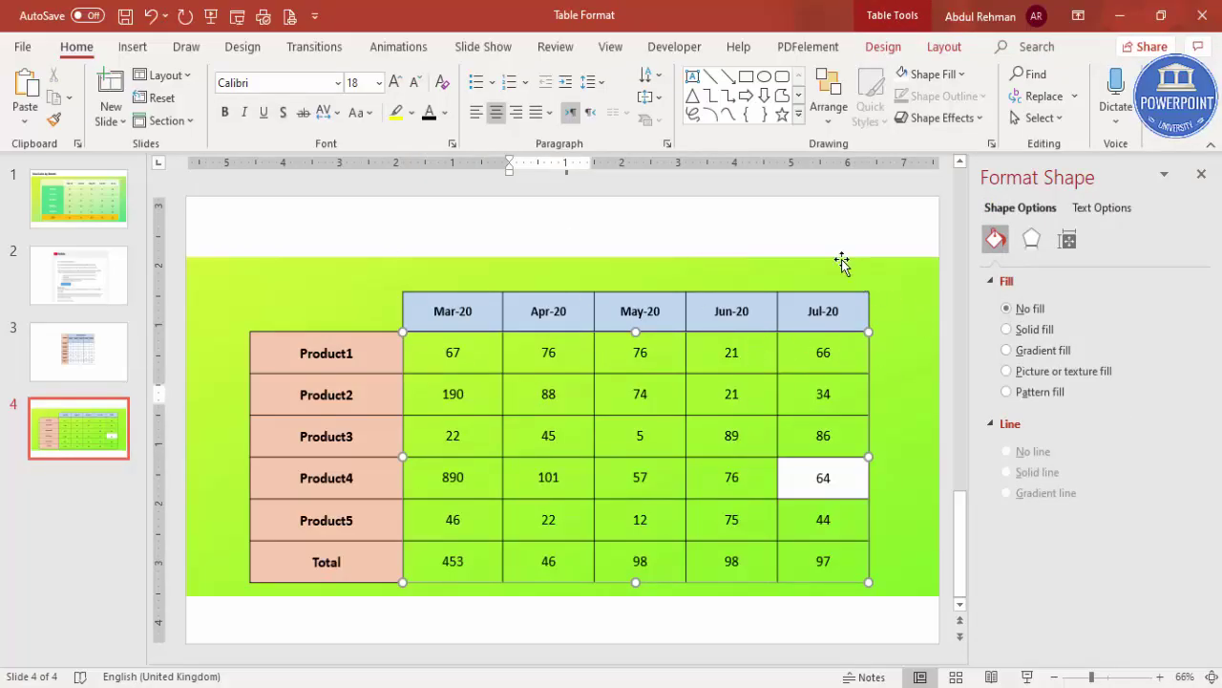
pyautogui.click(815, 248)
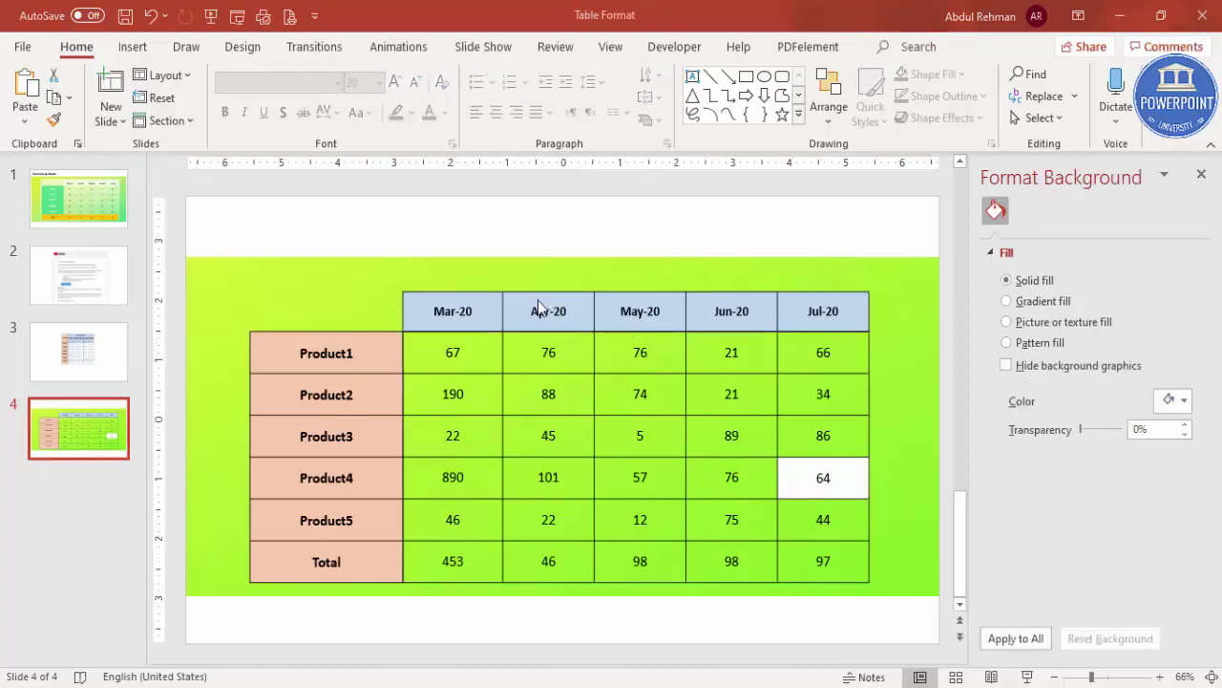
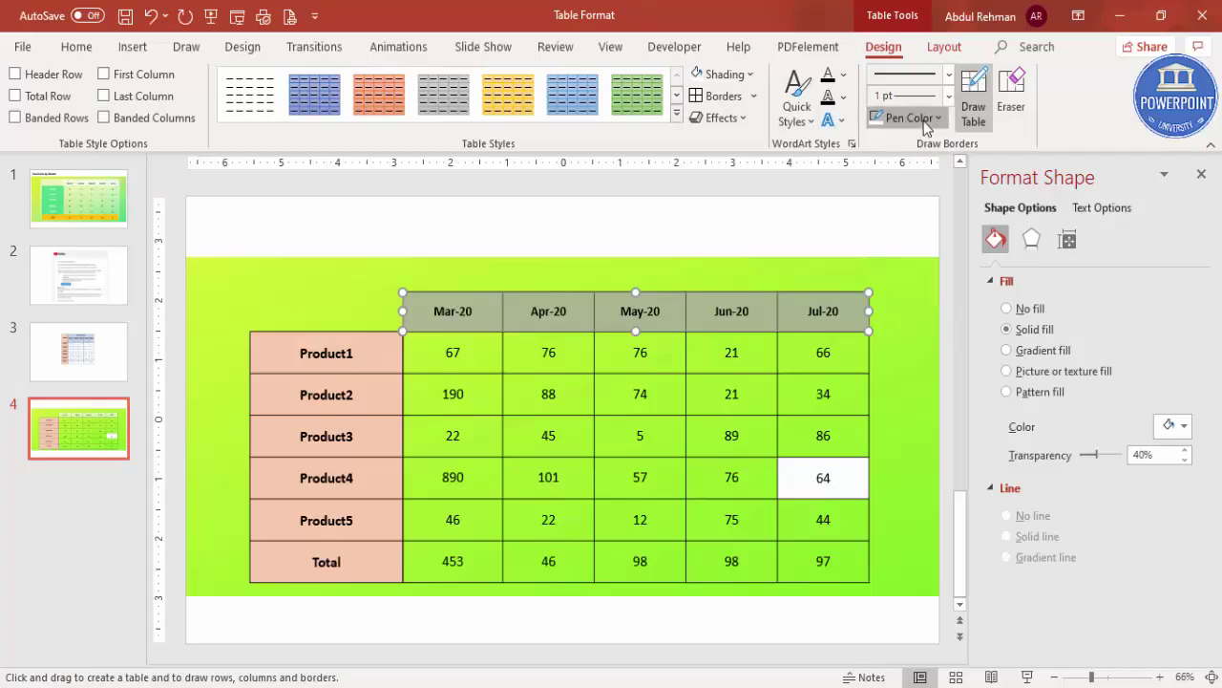
# - Apply white 1 pt borders to the month row cells
pyautogui.click(880, 171)
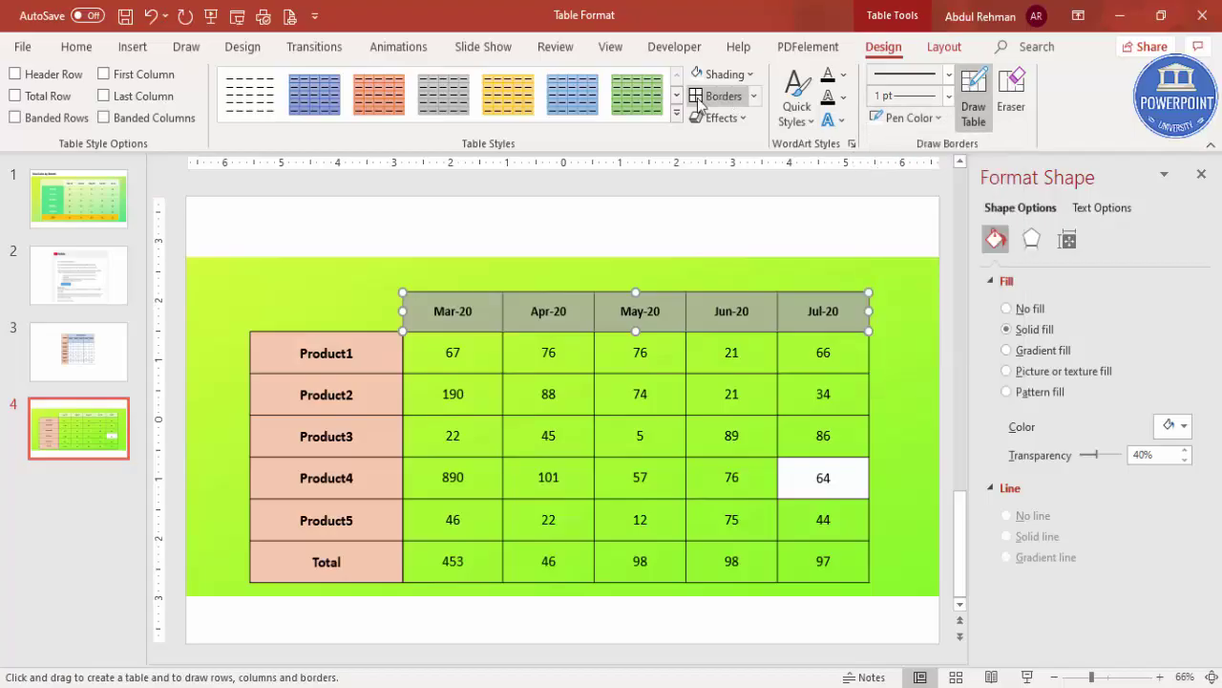
pyautogui.press('Escape')
pyautogui.click(675, 218)
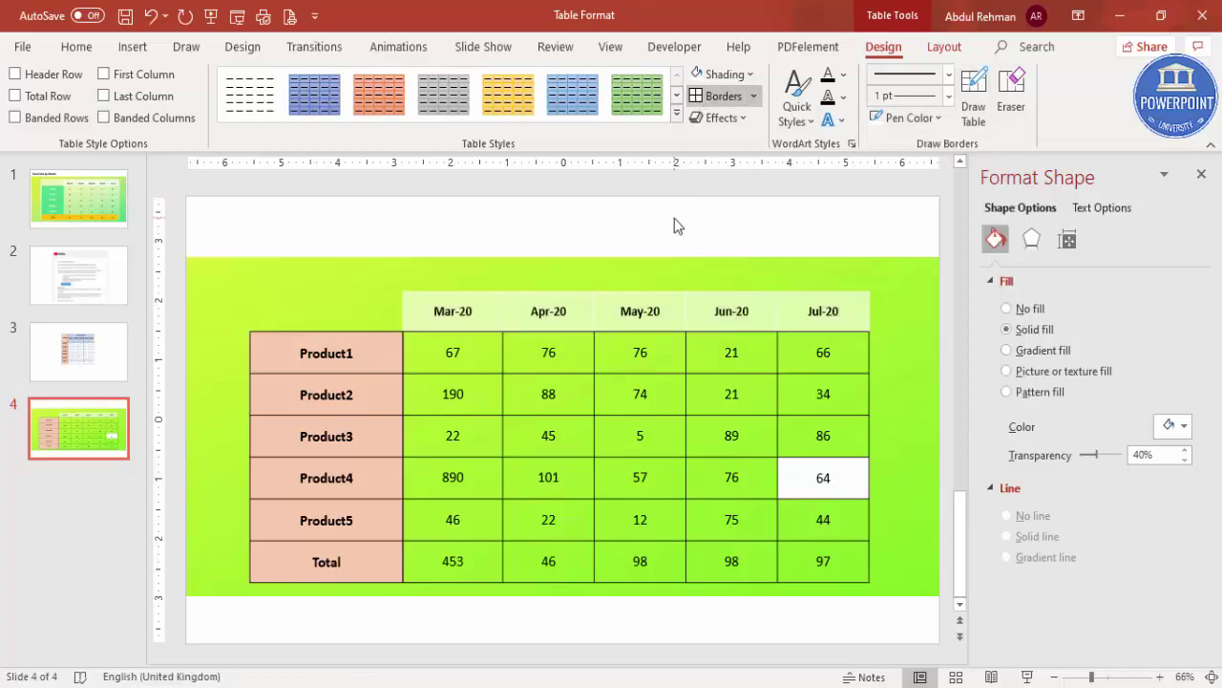
pyautogui.click(485, 307)
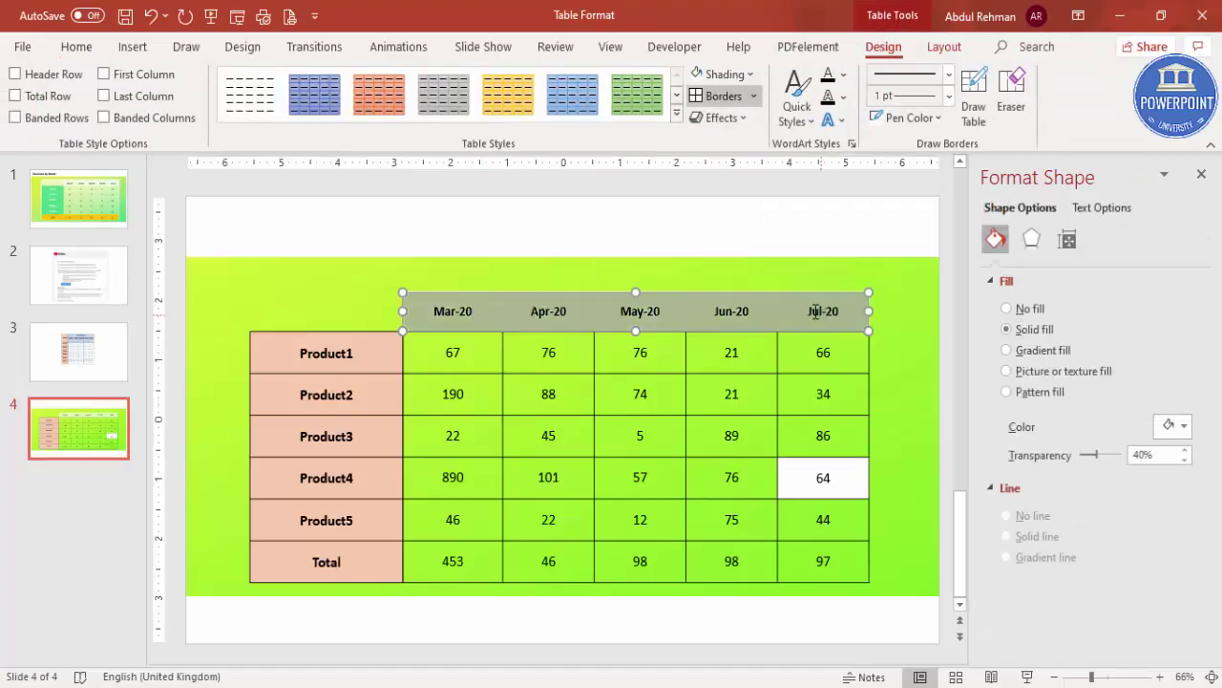
pyautogui.click(735, 218)
pyautogui.click(484, 306)
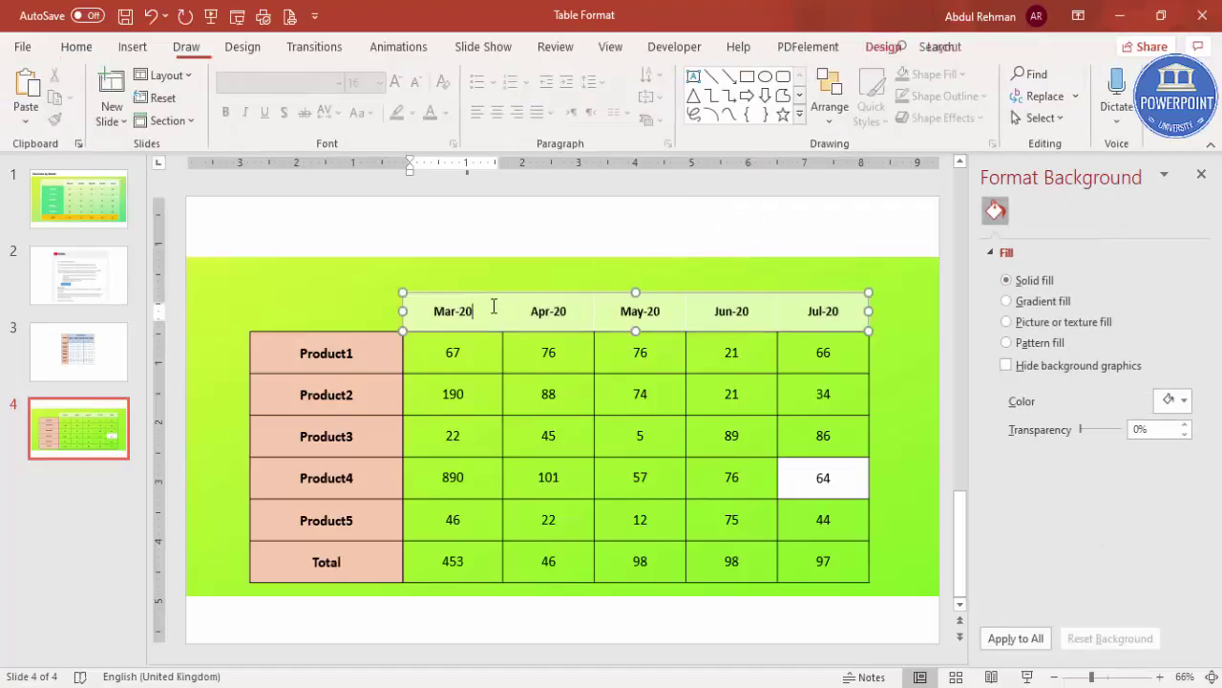
pyautogui.click(830, 238)
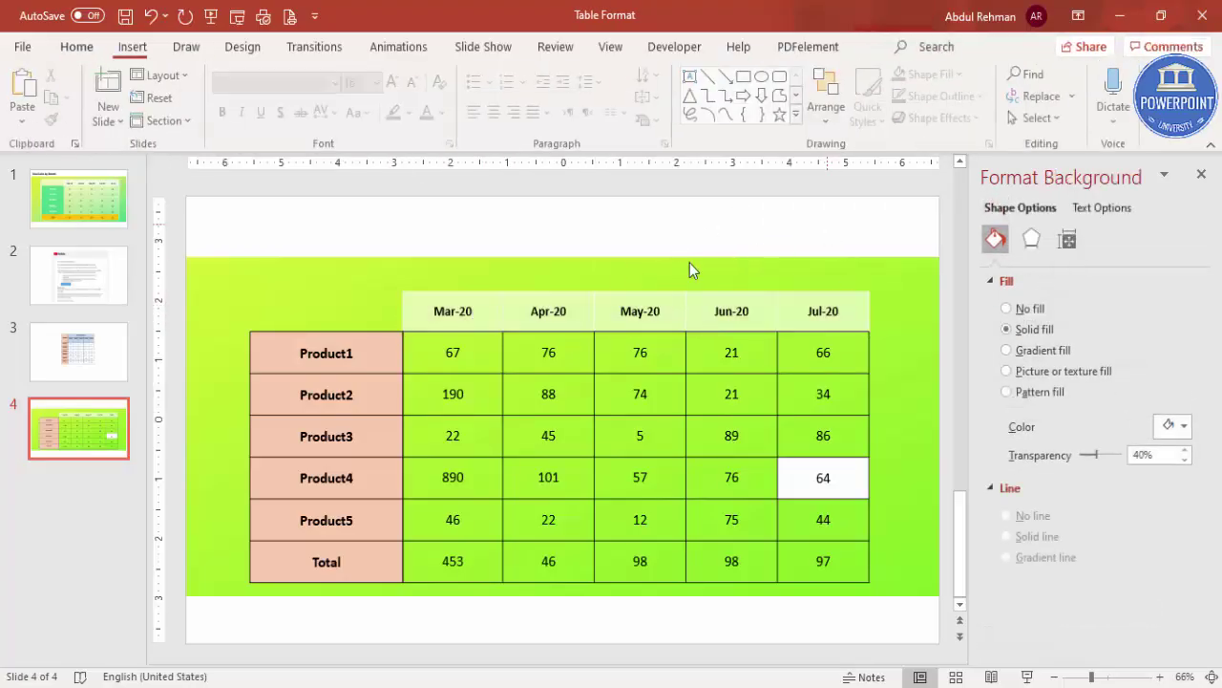
# - Try to copy the month row's formatting onto the product column cells with Format Painter, and undo it
pyautogui.click(439, 315)
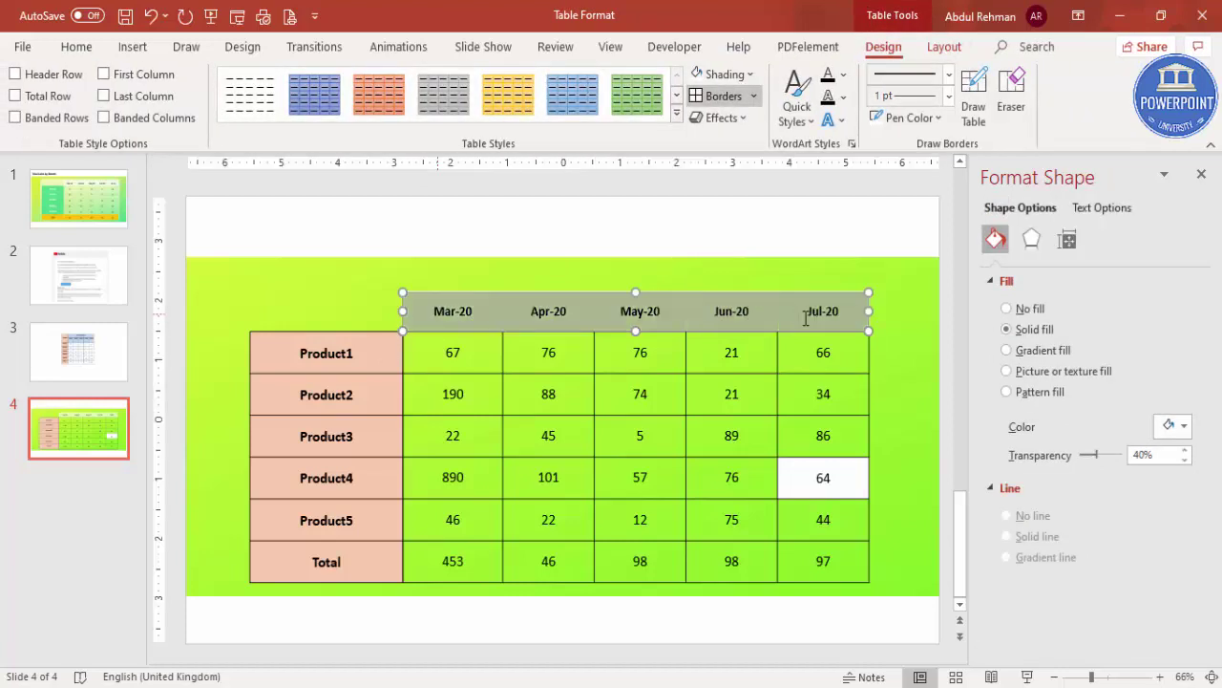
pyautogui.click(76, 47)
pyautogui.click(53, 120)
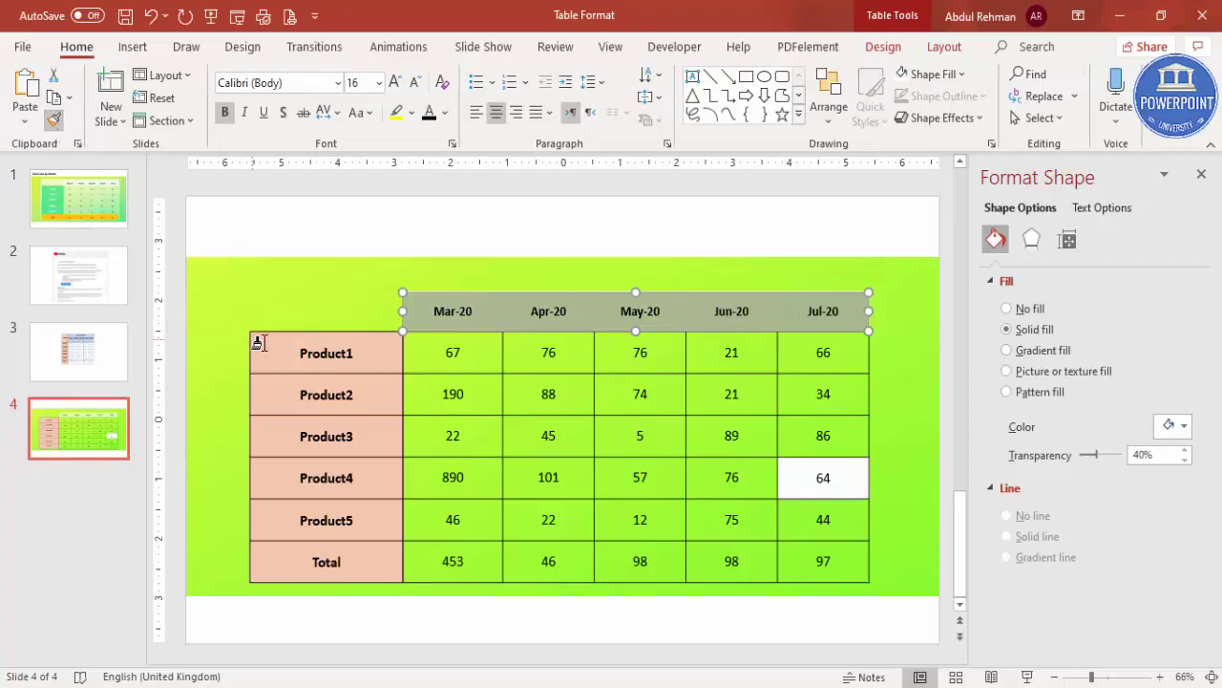
pyautogui.moveTo(355, 361); pyautogui.dragTo(349, 560)
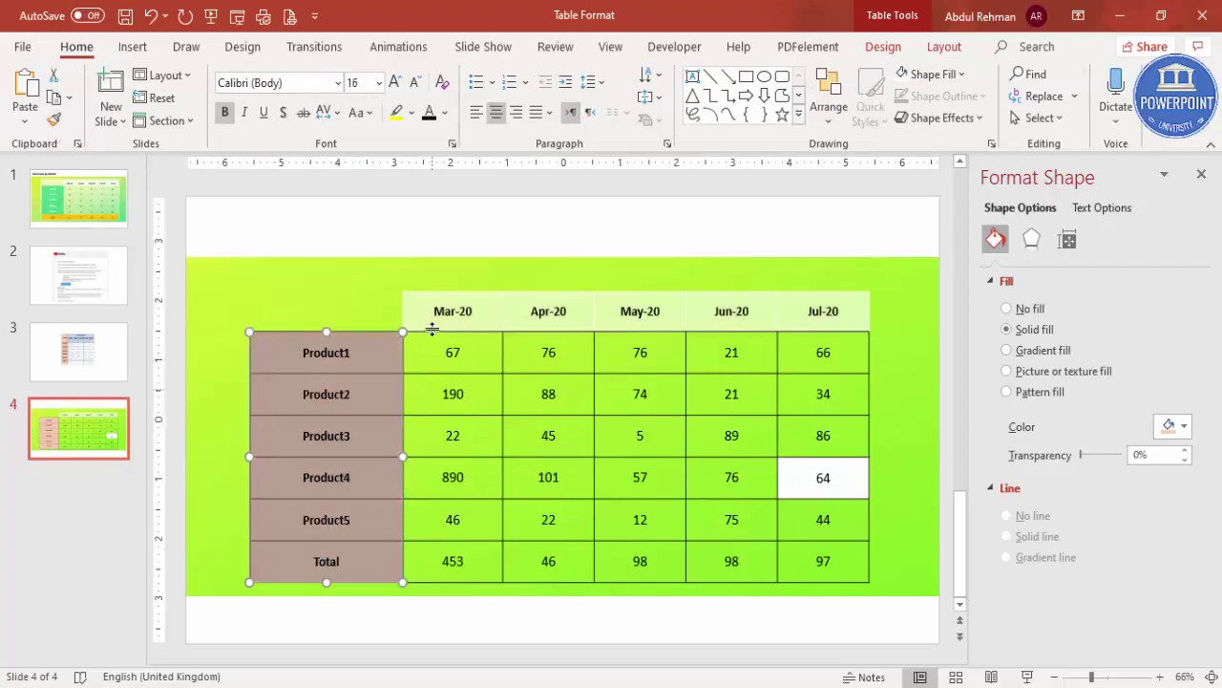
pyautogui.click(428, 242)
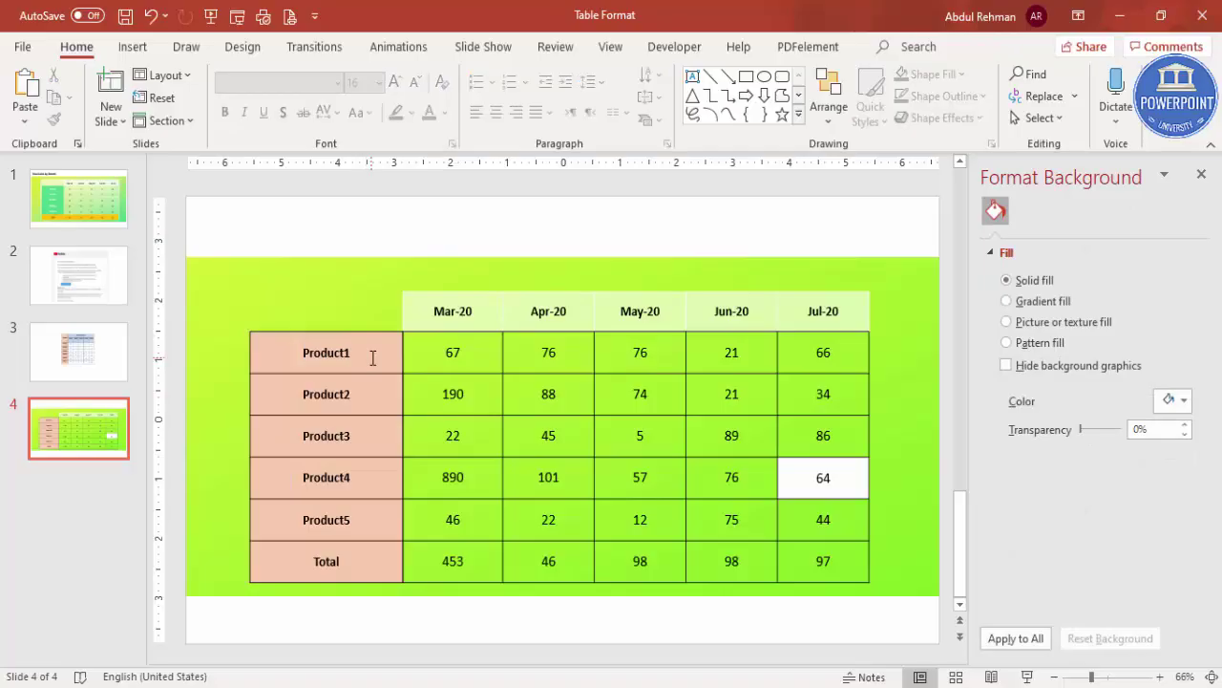
pyautogui.hotkey('ctrl', 'z')
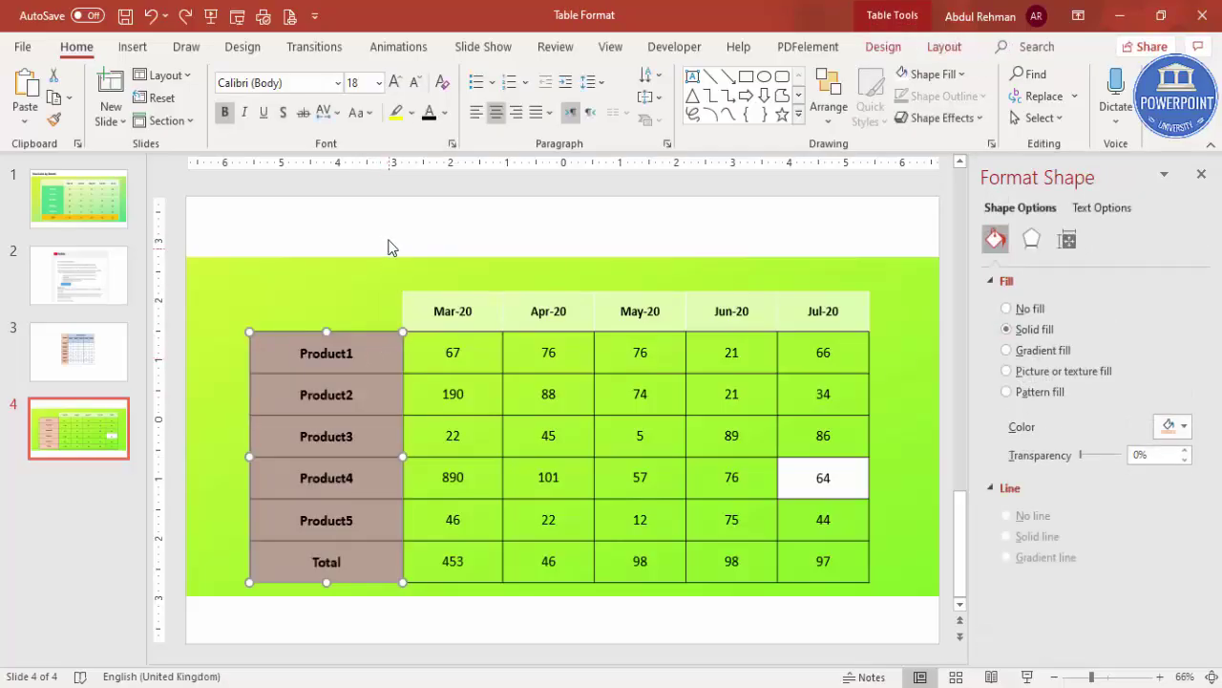
pyautogui.press('Escape')
# - Fill the product column cells, including Total, with the recently used mint green at 20% transparency
pyautogui.moveTo(373, 348); pyautogui.dragTo(355, 567)
pyautogui.click(1173, 426)
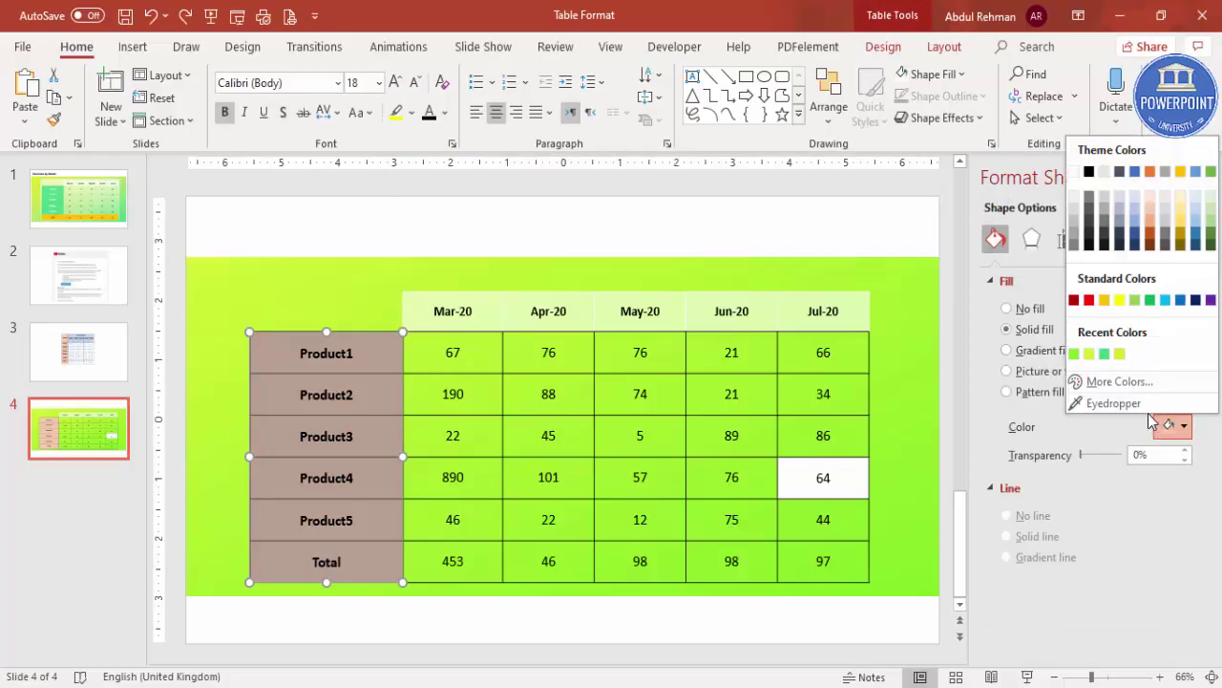
pyautogui.click(1105, 354)
pyautogui.moveTo(1080, 455); pyautogui.dragTo(1086, 456)
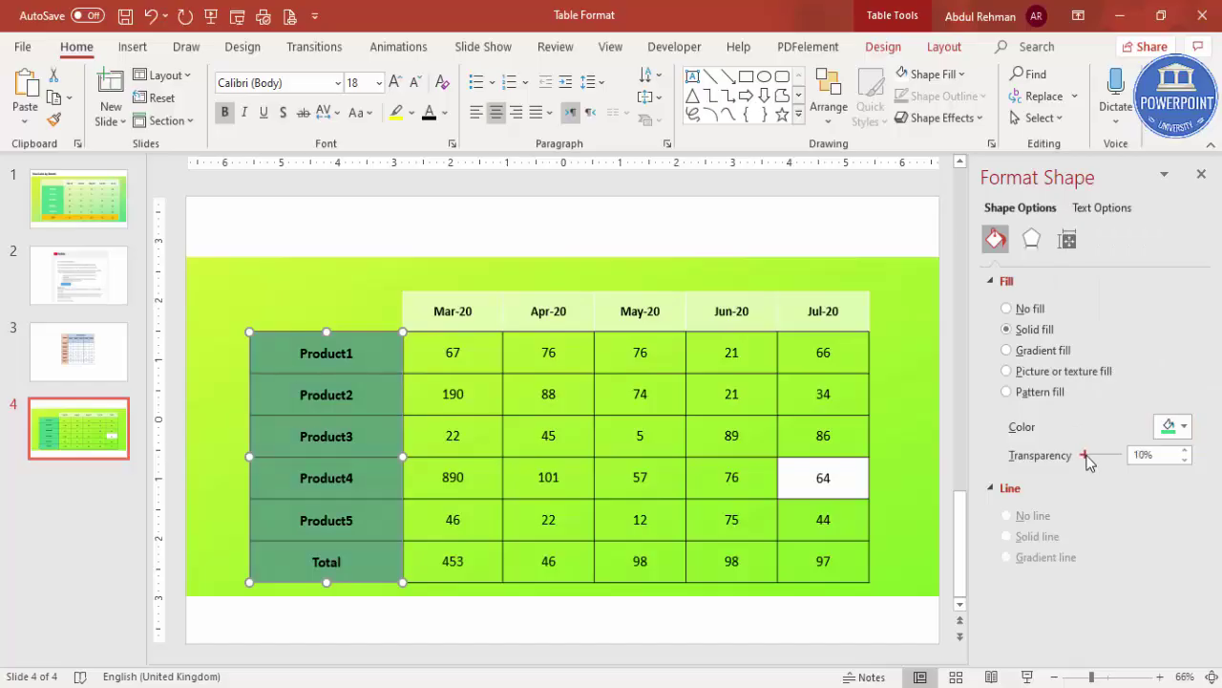
pyautogui.click(813, 262)
# - Set the text color of the Product1 to Product5 cells to white
pyautogui.click(368, 350)
pyautogui.moveTo(367, 350); pyautogui.dragTo(360, 524)
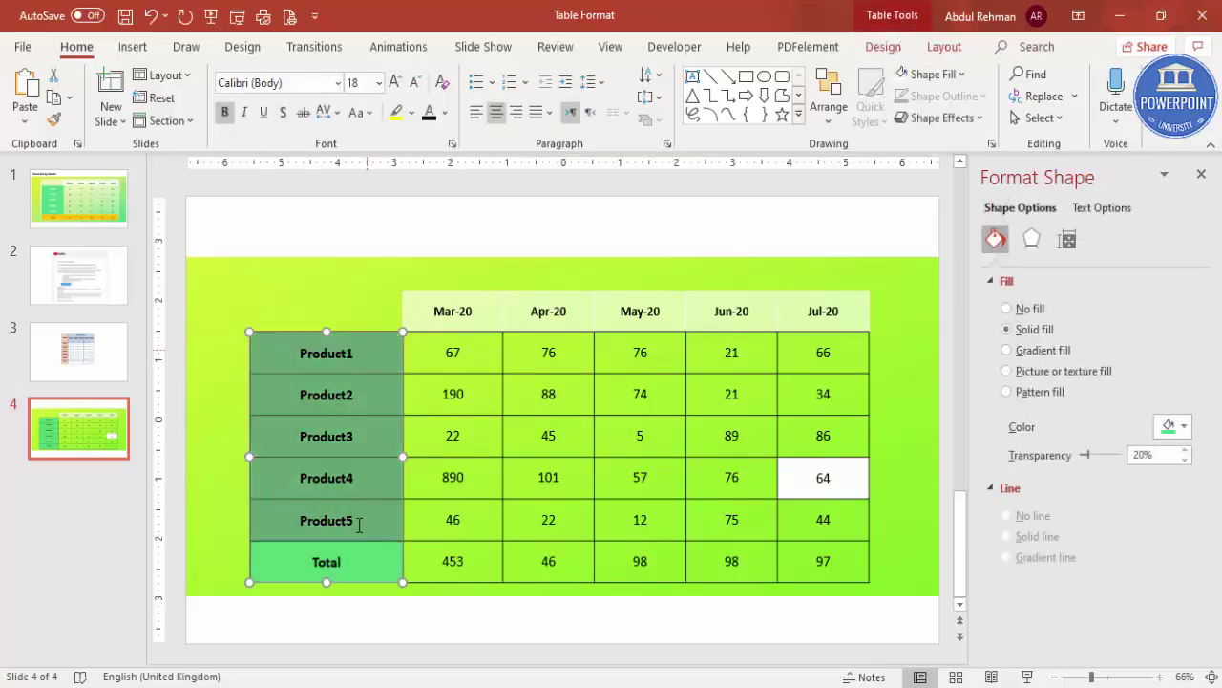
pyautogui.click(444, 113)
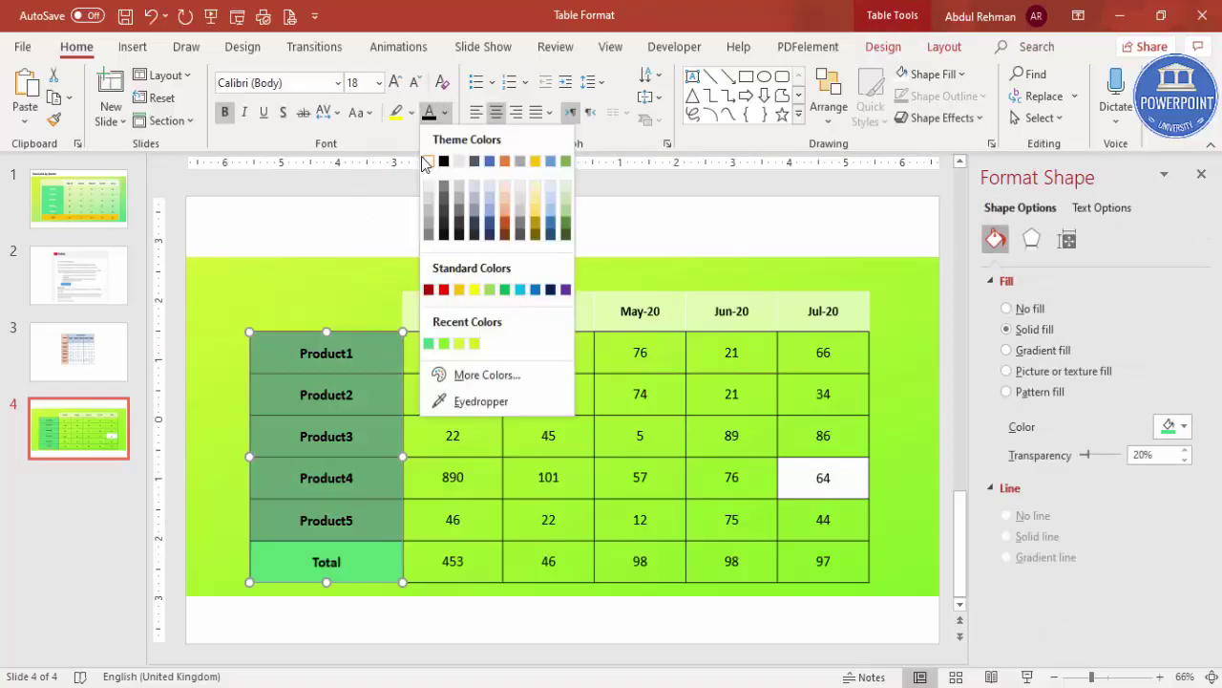
pyautogui.click(429, 162)
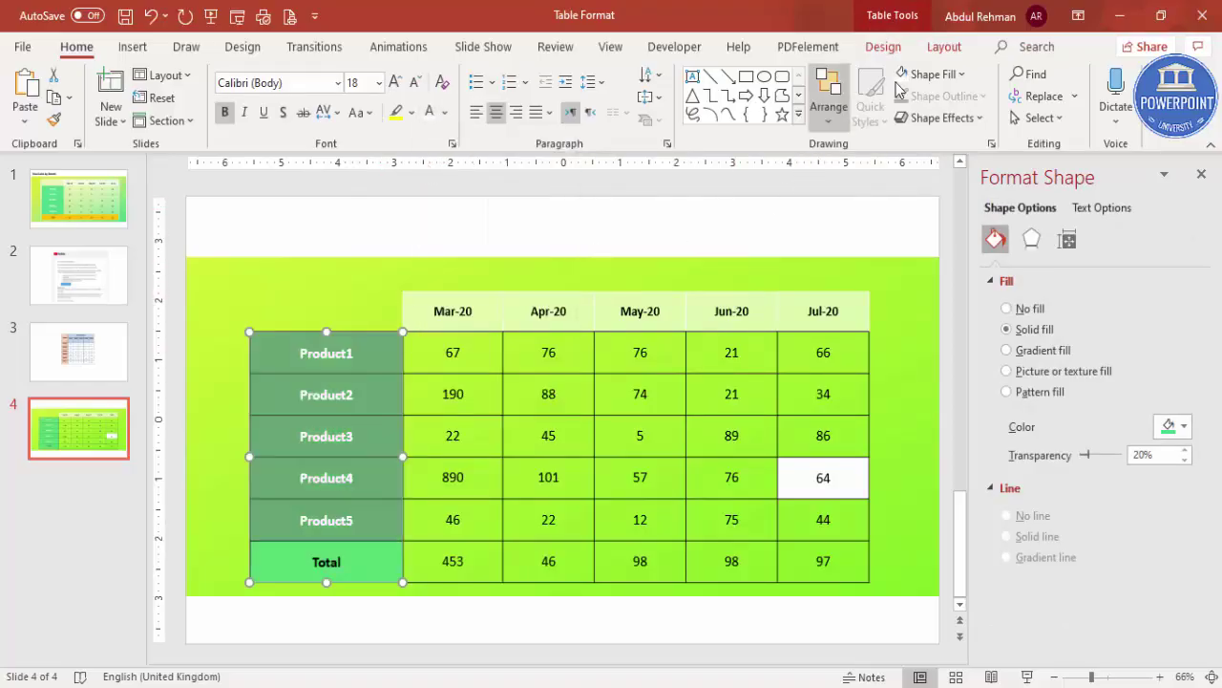
# - Apply white 1 pt borders to the Product1 to Product5 cells and to the Total label cell
pyautogui.click(884, 47)
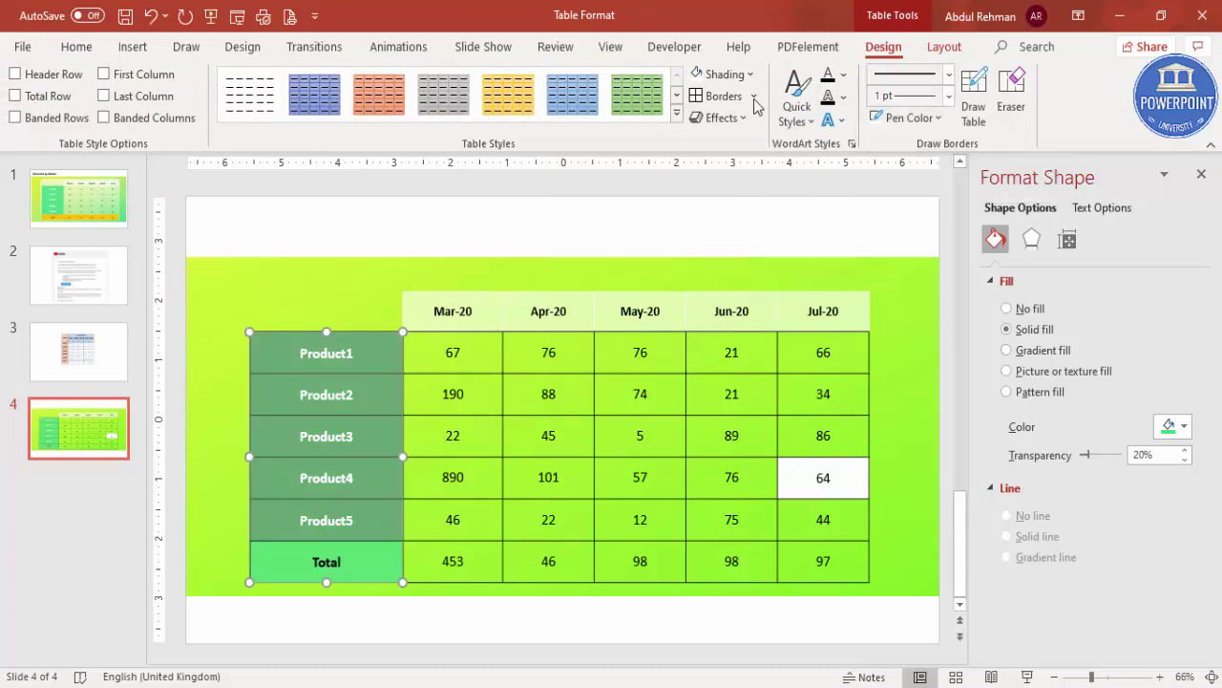
pyautogui.click(576, 212)
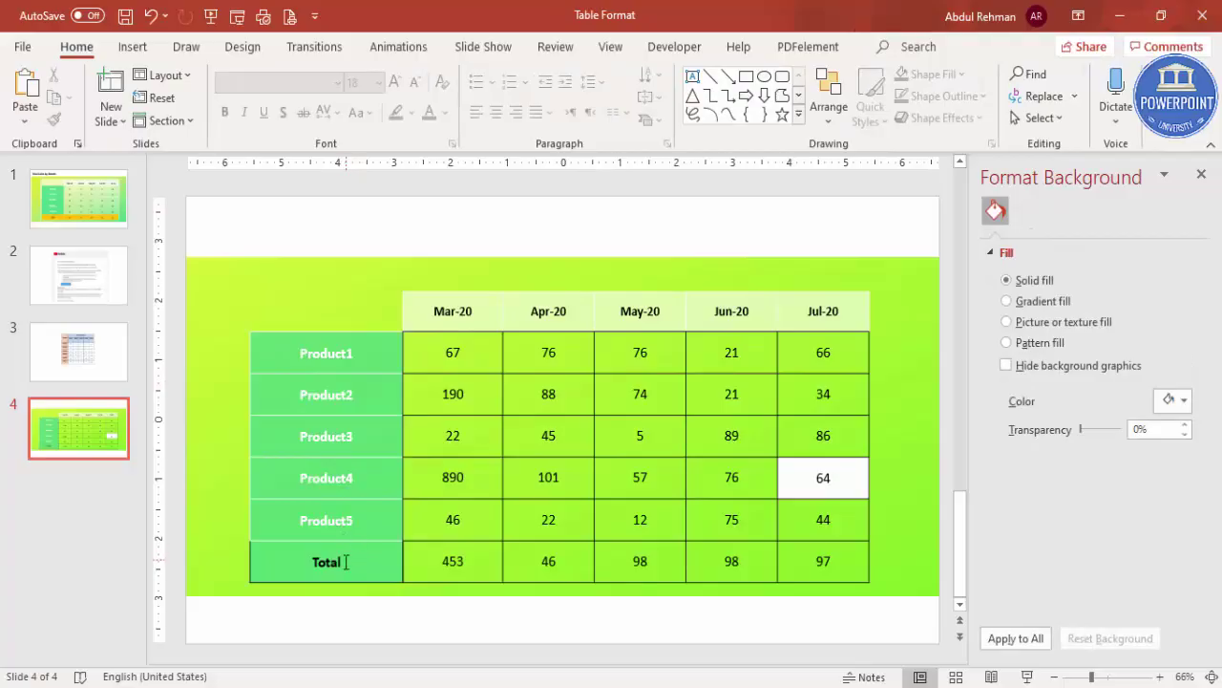
pyautogui.click(285, 557)
pyautogui.moveTo(286, 557); pyautogui.dragTo(375, 562)
pyautogui.click(707, 96)
pyautogui.click(449, 280)
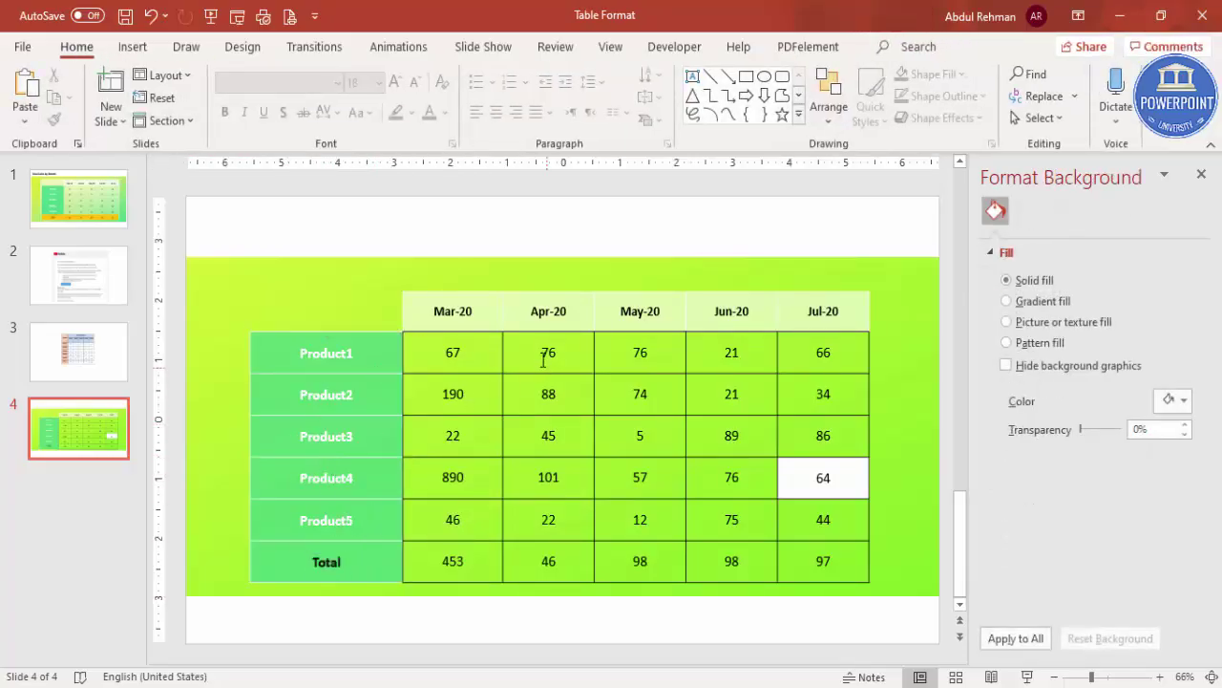
# - Fill all sales figure cells with white at 72% transparency and apply white 1 pt borders to them
pyautogui.moveTo(483, 351); pyautogui.dragTo(809, 552)
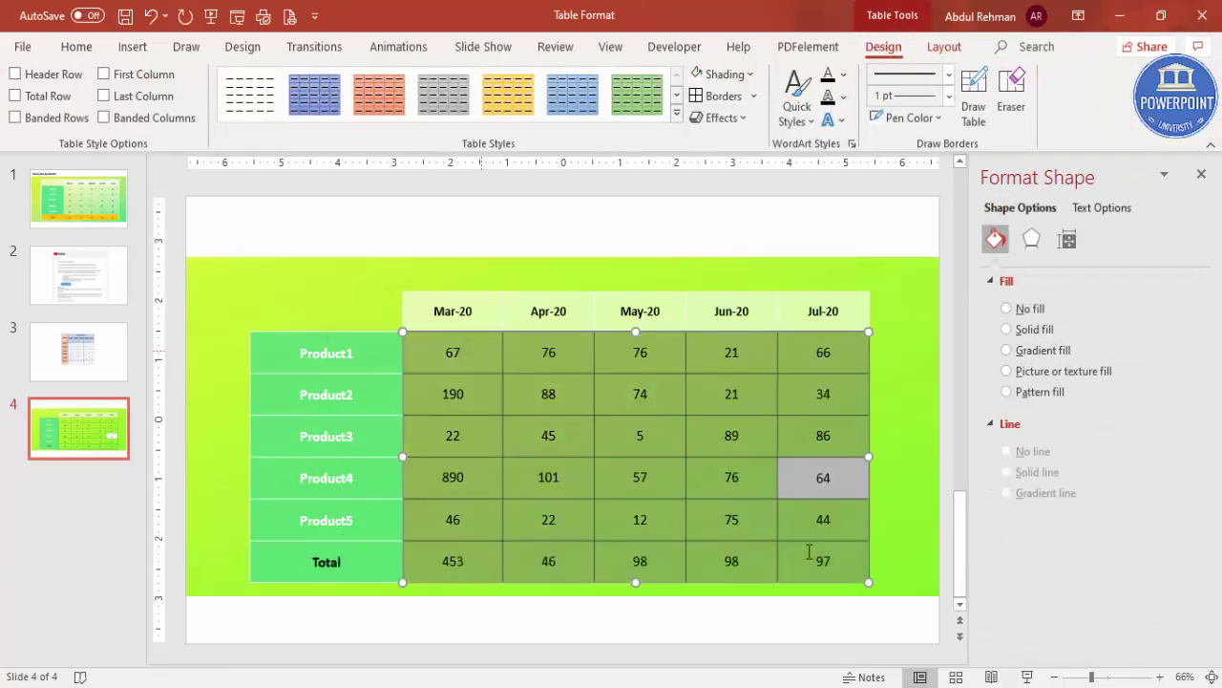
pyautogui.click(696, 75)
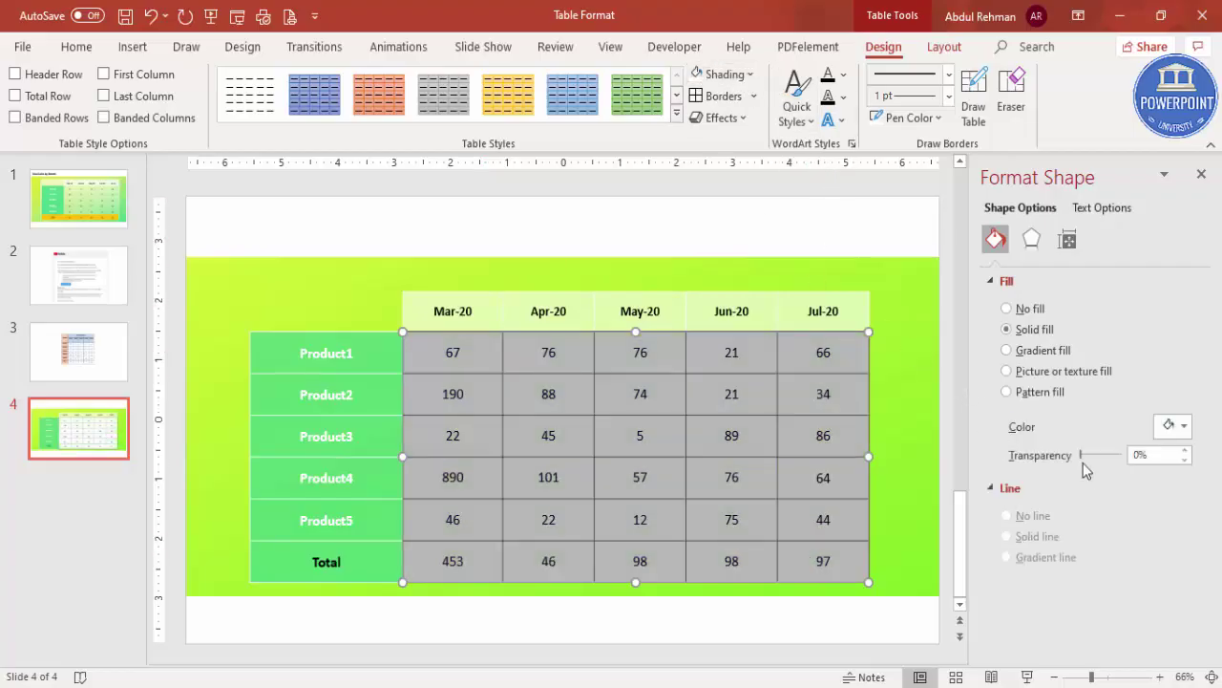
pyautogui.moveTo(1082, 456); pyautogui.dragTo(1110, 459)
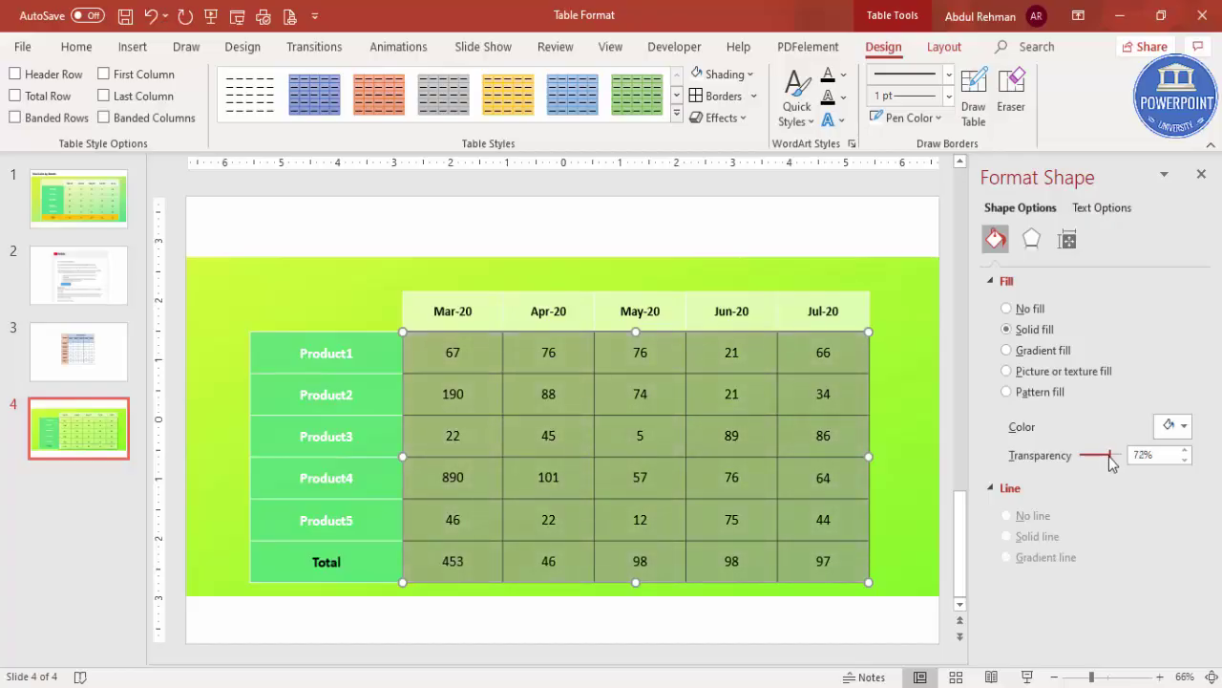
pyautogui.click(716, 95)
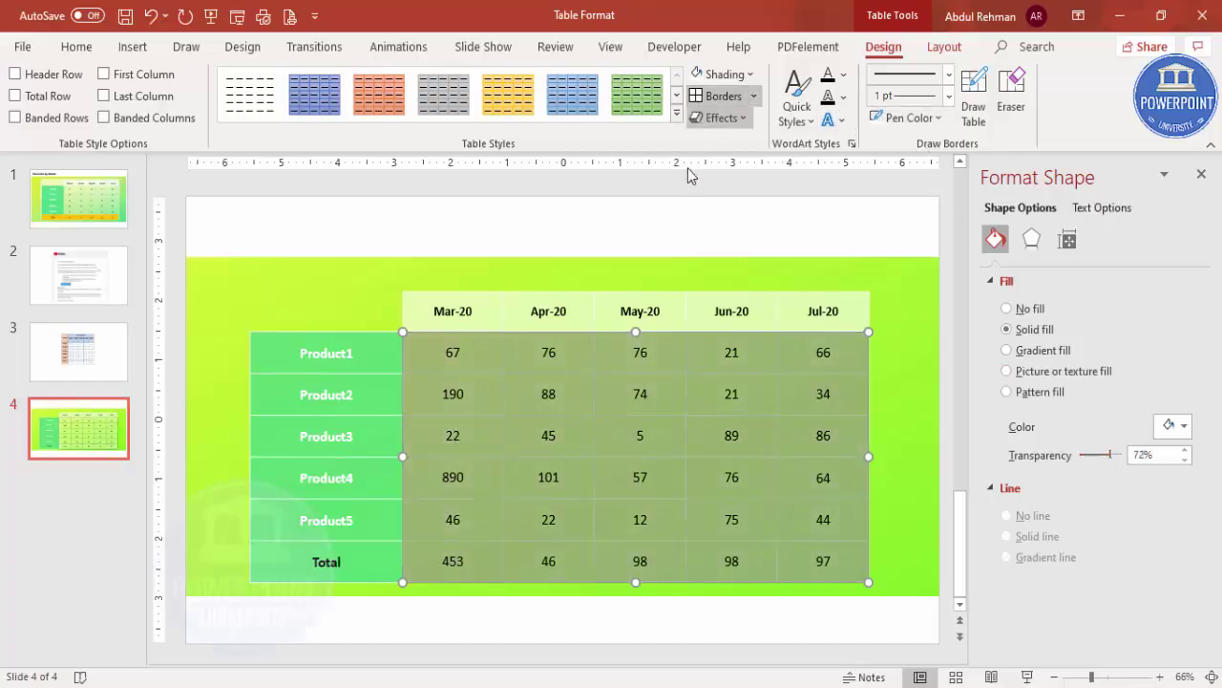
pyautogui.click(683, 234)
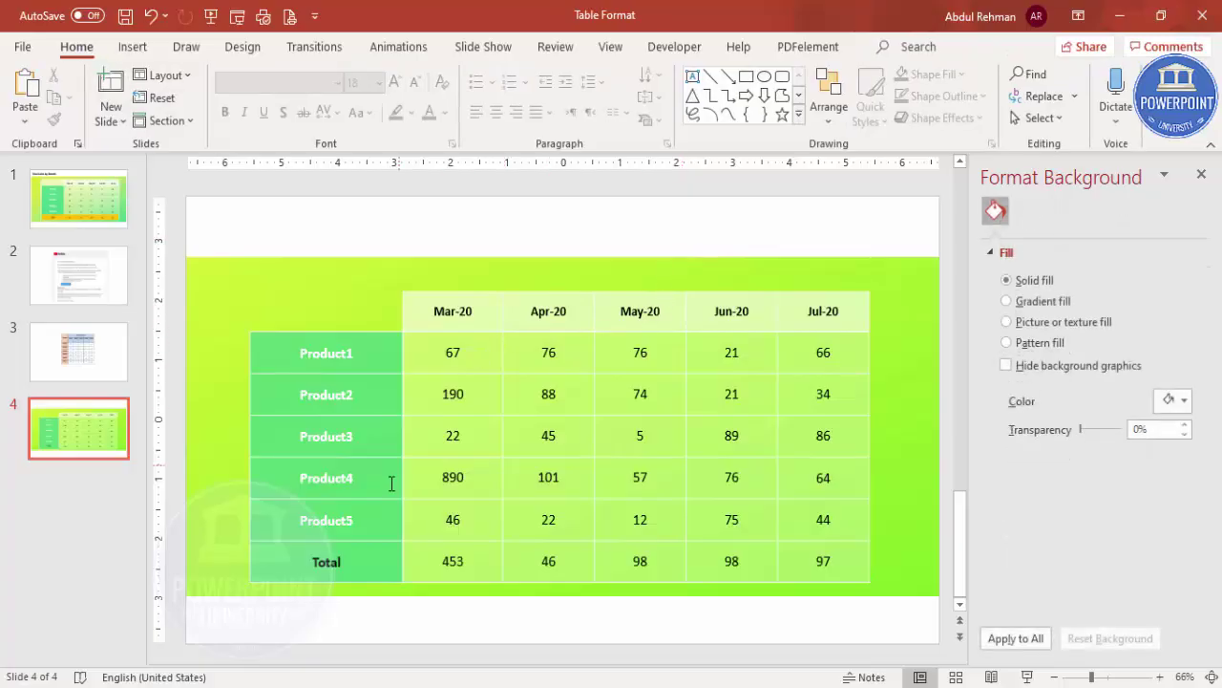
# - Fill the figure cells of the Total row with the standard orange at 0% transparency
pyautogui.moveTo(830, 560); pyautogui.dragTo(455, 558)
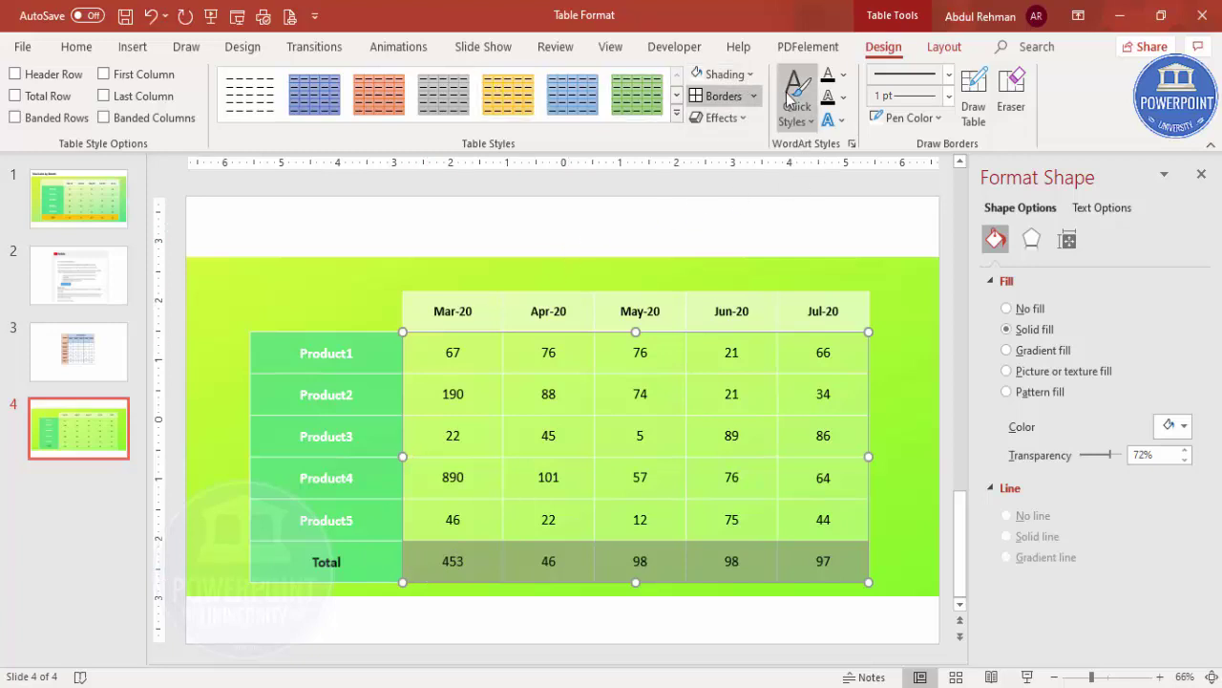
pyautogui.click(759, 81)
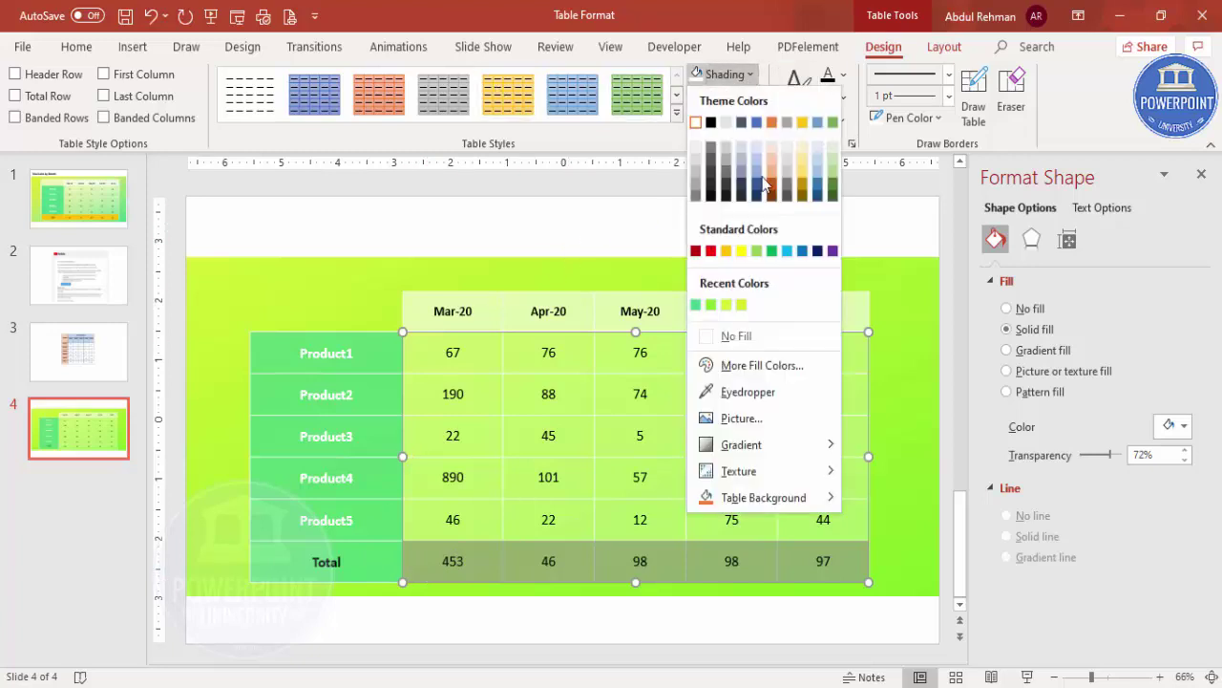
pyautogui.click(725, 251)
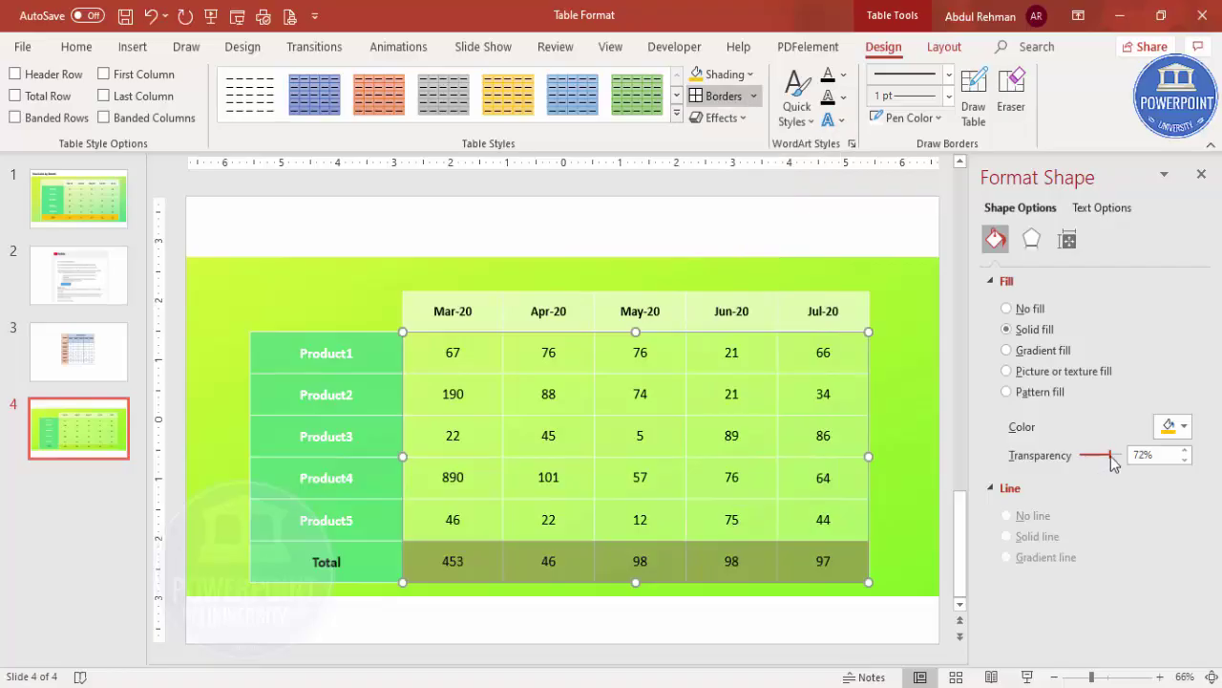
pyautogui.moveTo(1111, 462); pyautogui.dragTo(1070, 462)
pyautogui.click(871, 241)
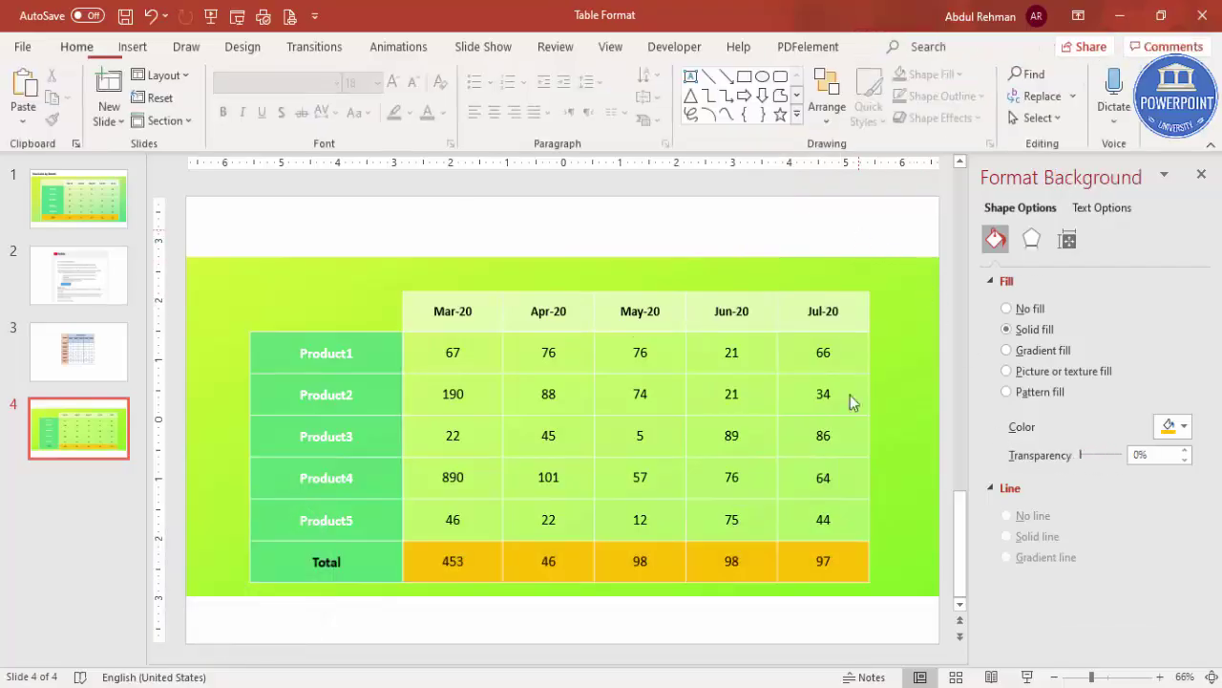
# - Shade the Total label cell with the same orange as the Total row figures
pyautogui.click(390, 559)
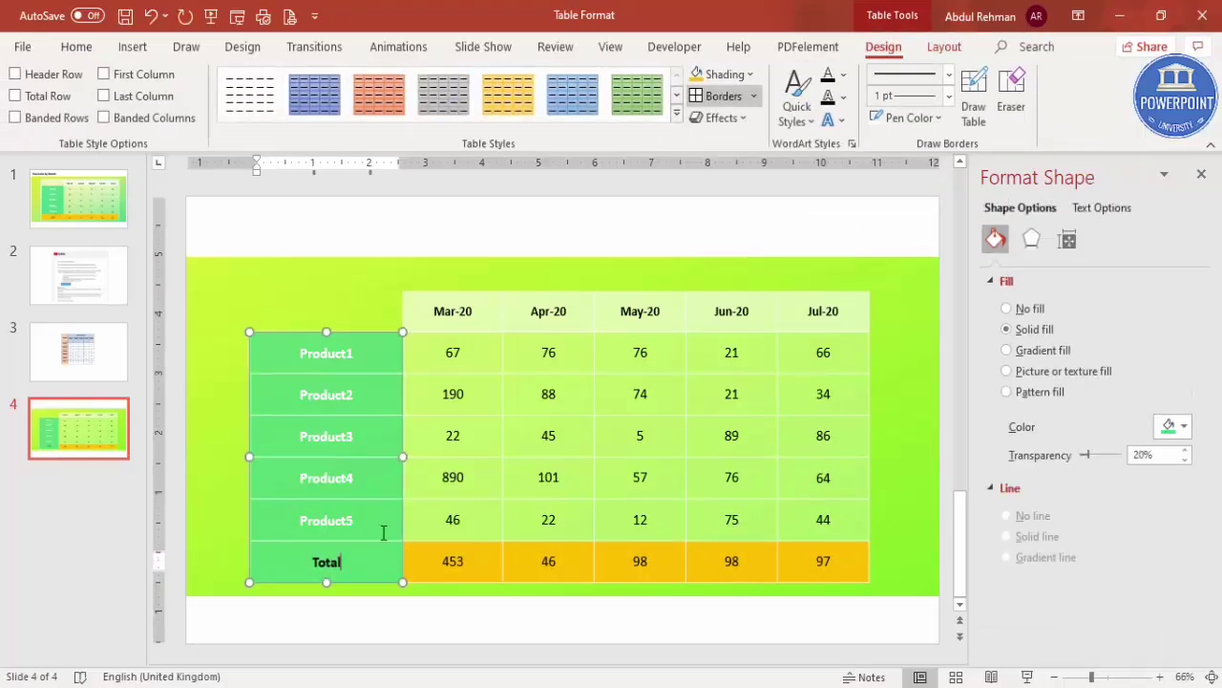
pyautogui.moveTo(381, 560); pyautogui.dragTo(289, 560)
pyautogui.click(698, 75)
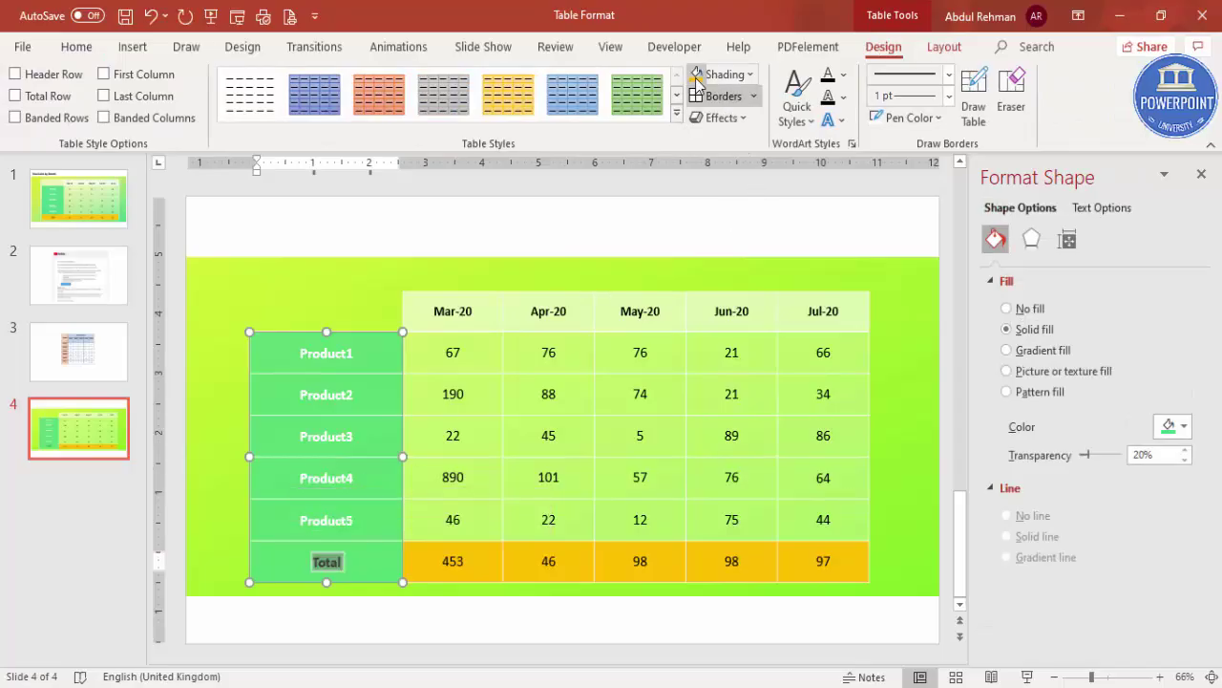